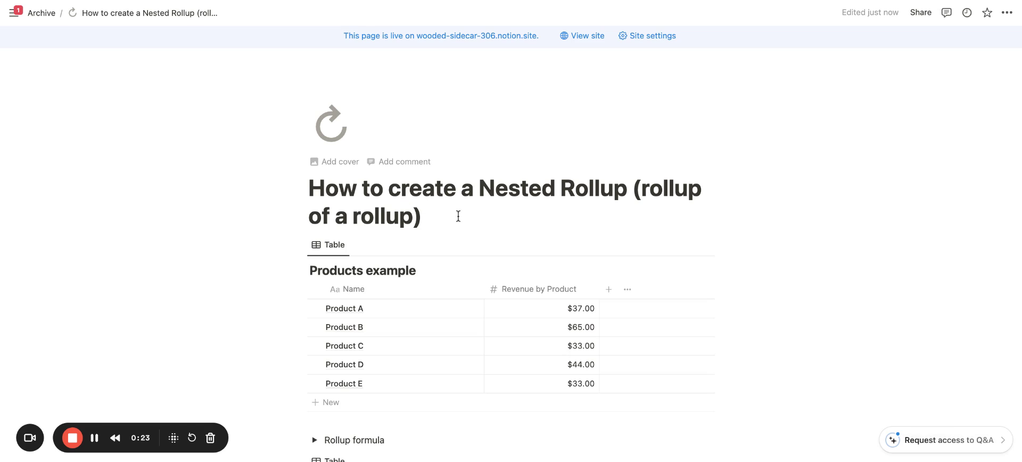
Examine the Products example, Sales Leader and Summary tables and the properties each one holds.
scroll(458, 216, down, 1)
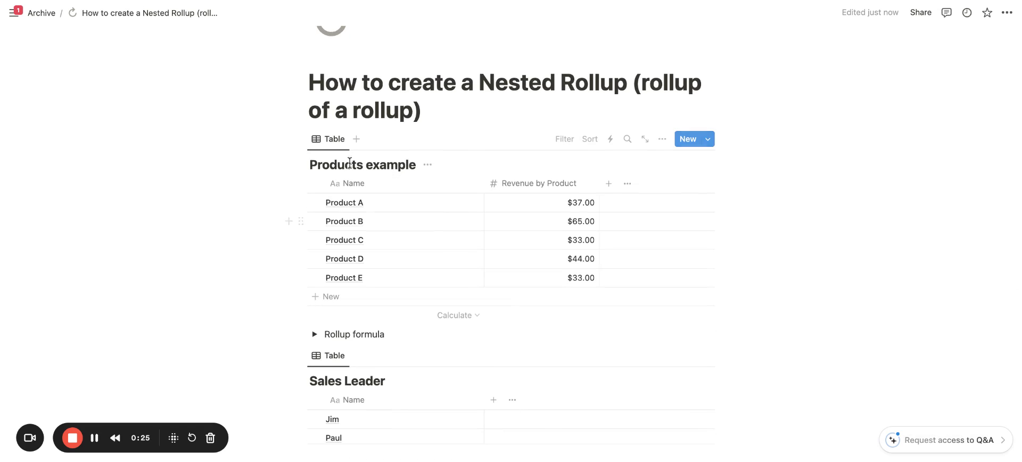
scroll(436, 236, down, 2)
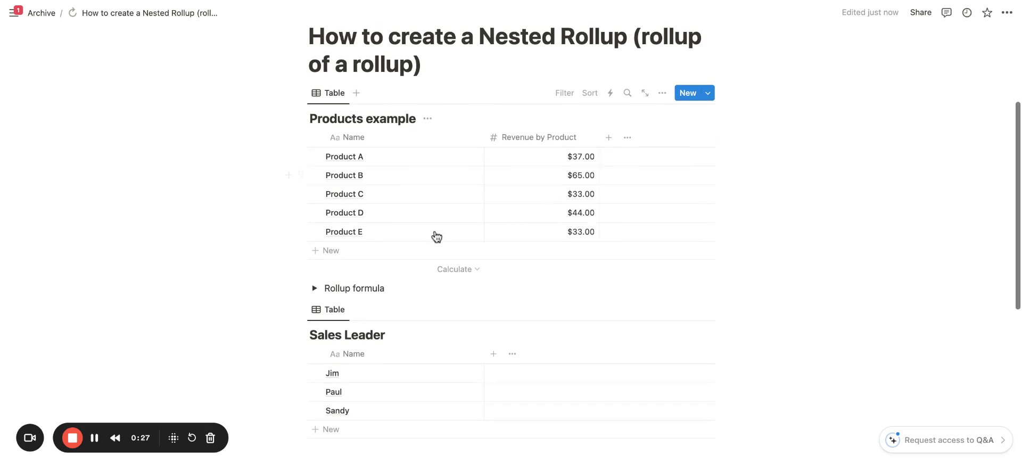
scroll(321, 326, down, 1)
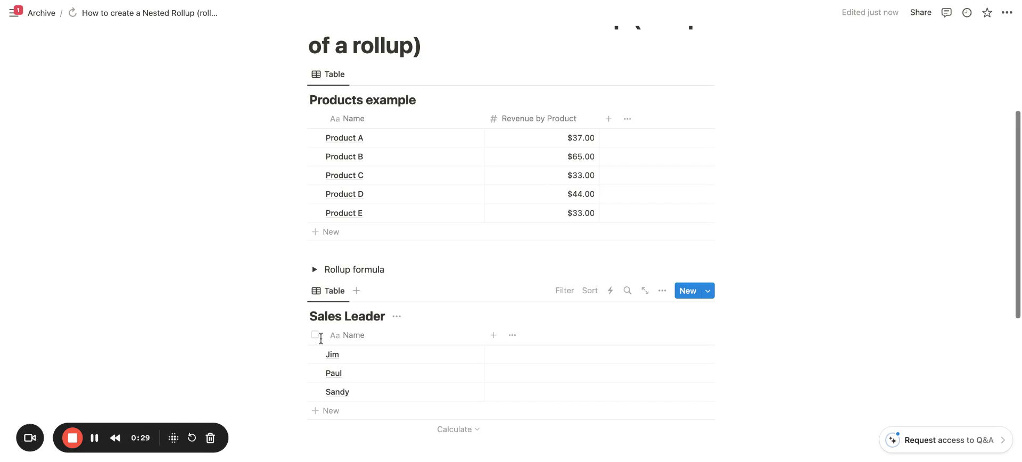
scroll(355, 321, up, 1)
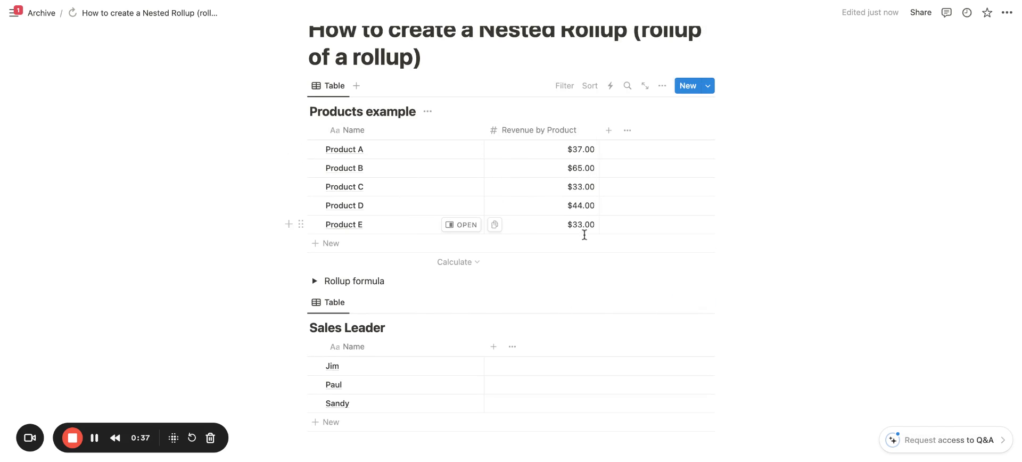
scroll(479, 322, down, 2)
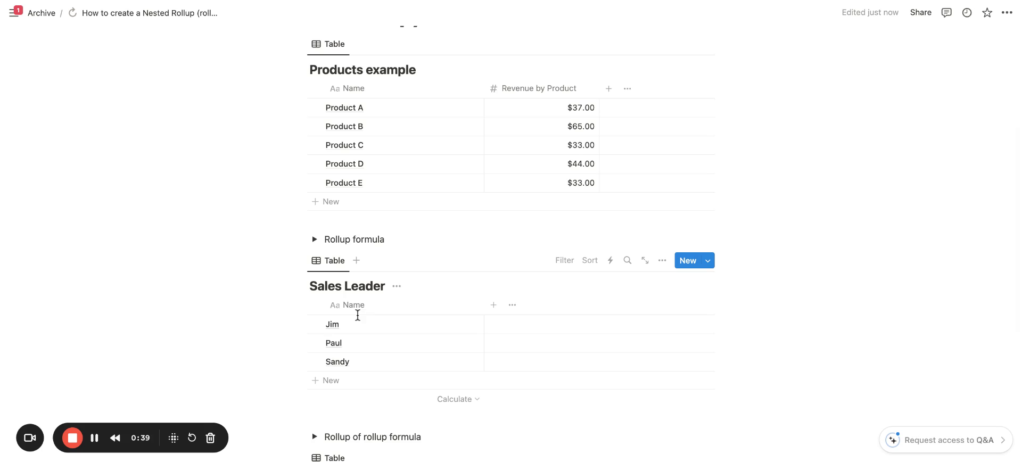
click(337, 417)
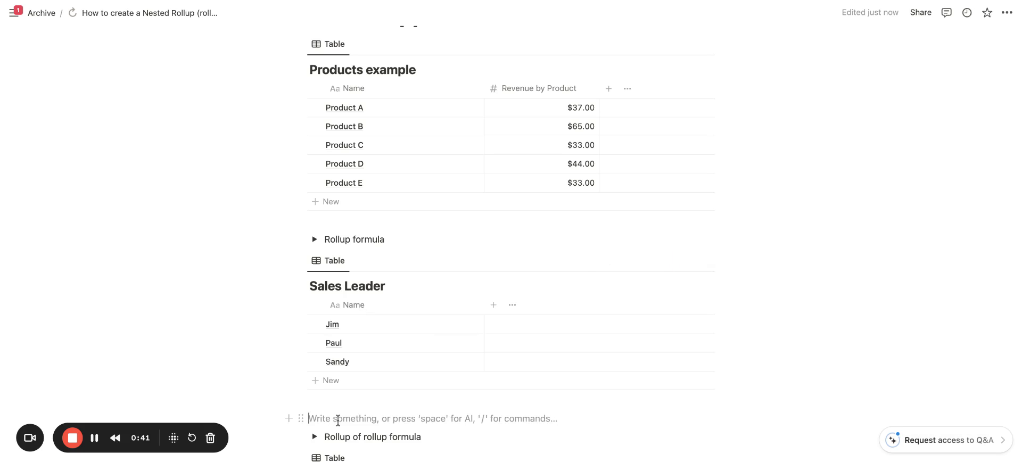
scroll(373, 320, down, 3)
scroll(392, 250, up, 1)
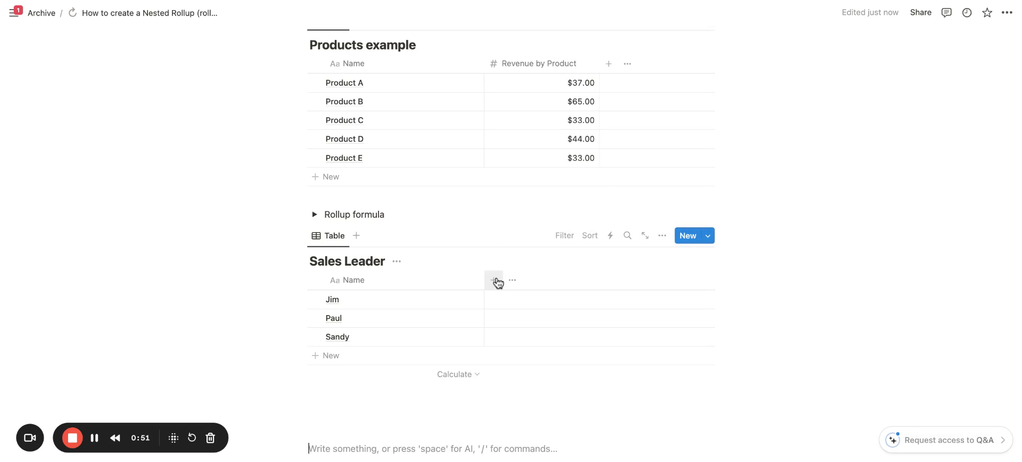
Add a relation property to the Sales Leader table that links to the Products example database.
click(495, 281)
text(rel)
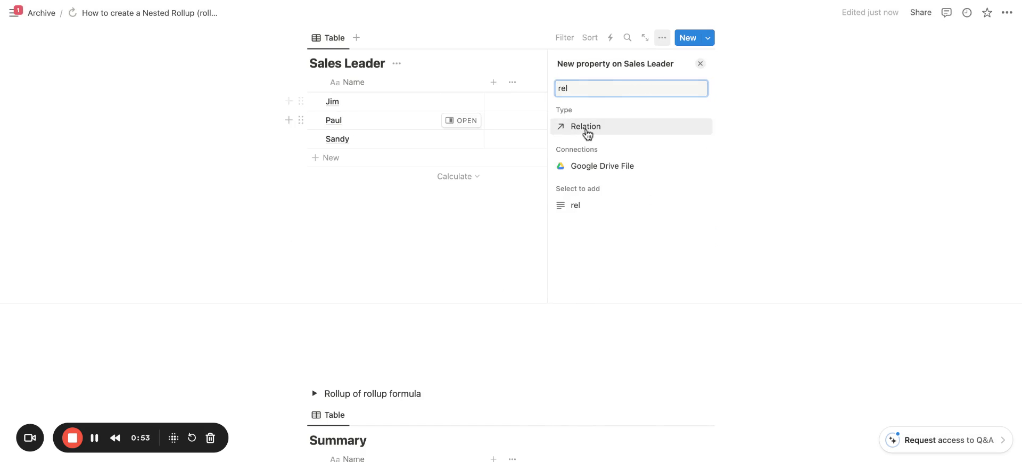
click(587, 130)
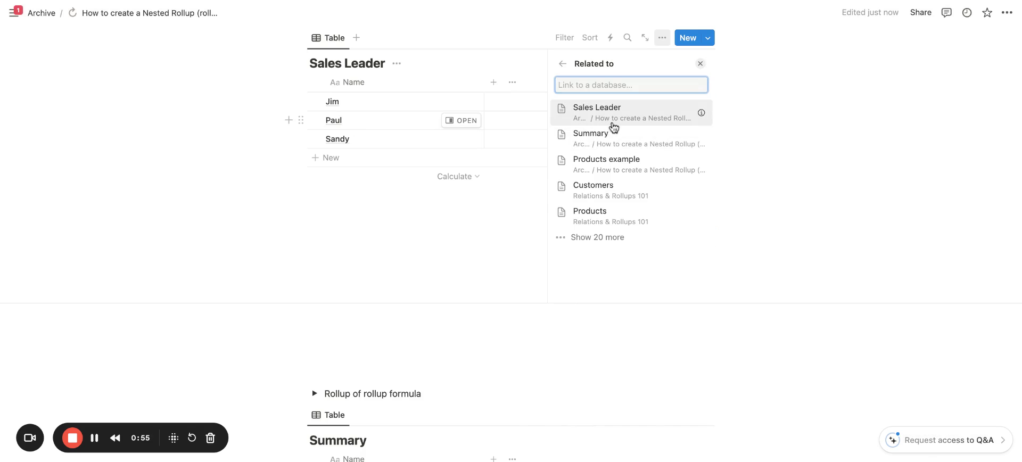
click(616, 169)
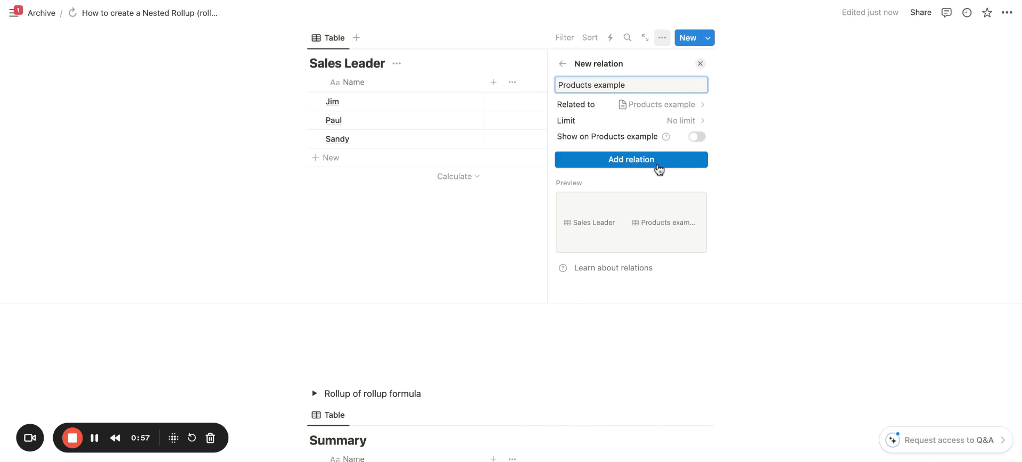
click(657, 161)
click(700, 63)
Link Product D to the first sales leader, and Product E and Product C to the second one.
scroll(538, 170, up, 2)
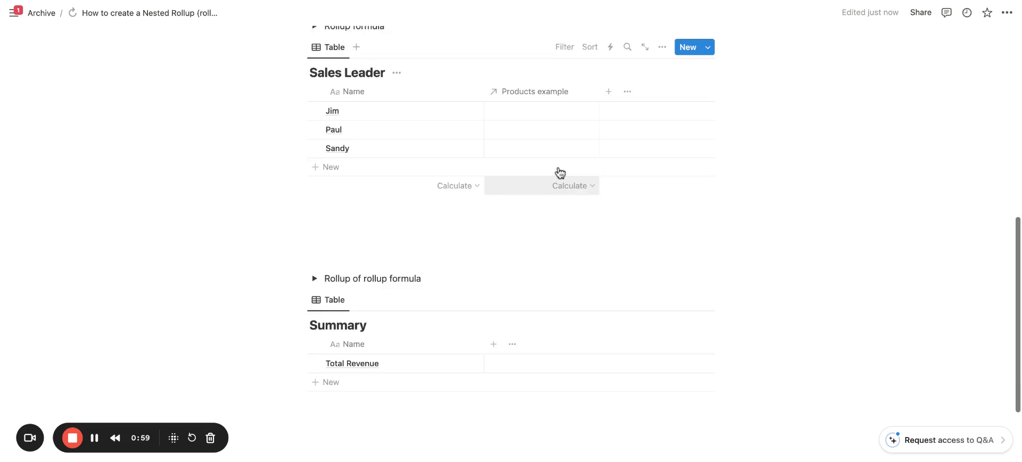
click(537, 160)
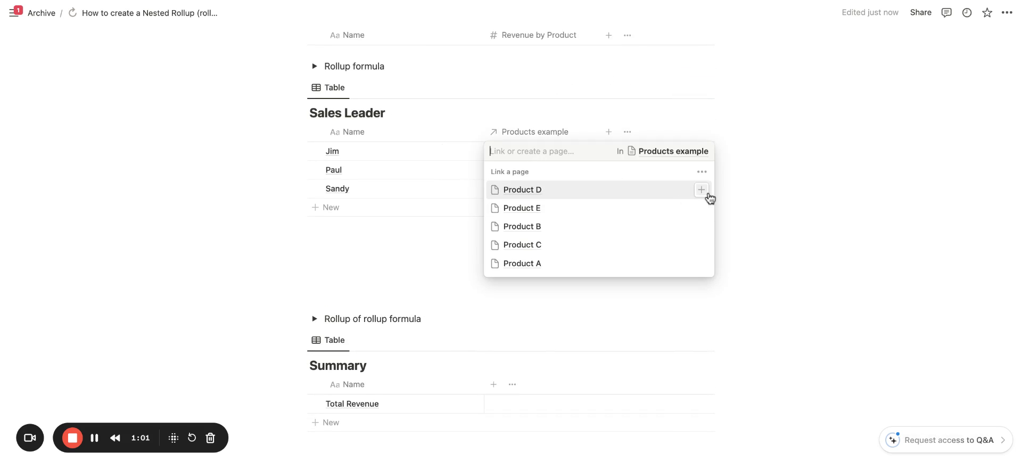
click(708, 194)
click(447, 178)
click(541, 180)
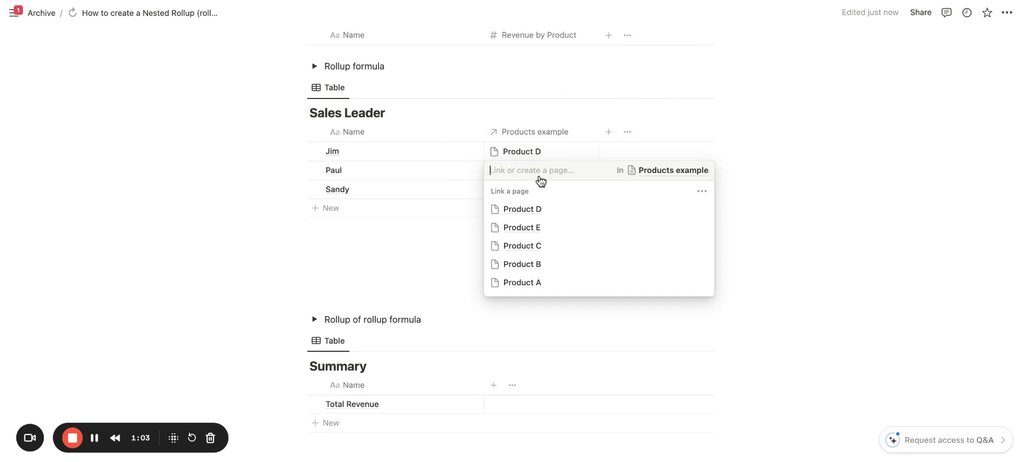
click(702, 227)
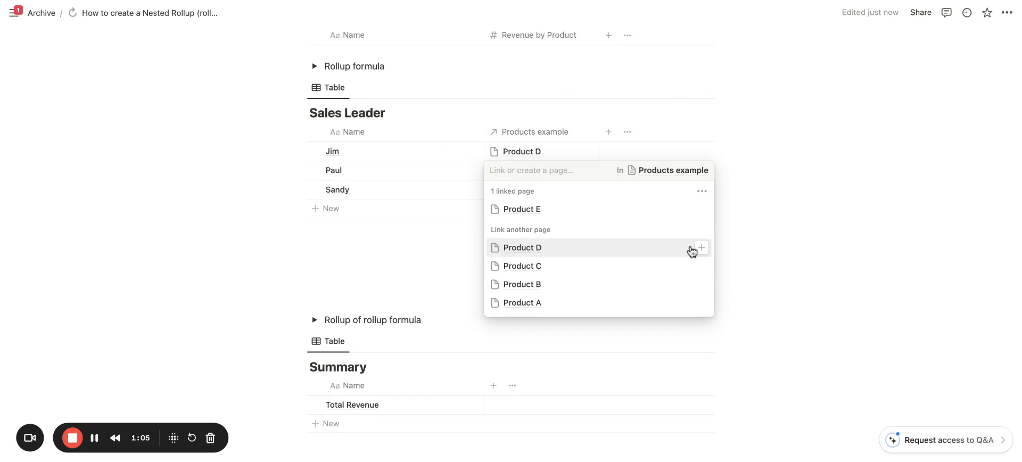
click(701, 266)
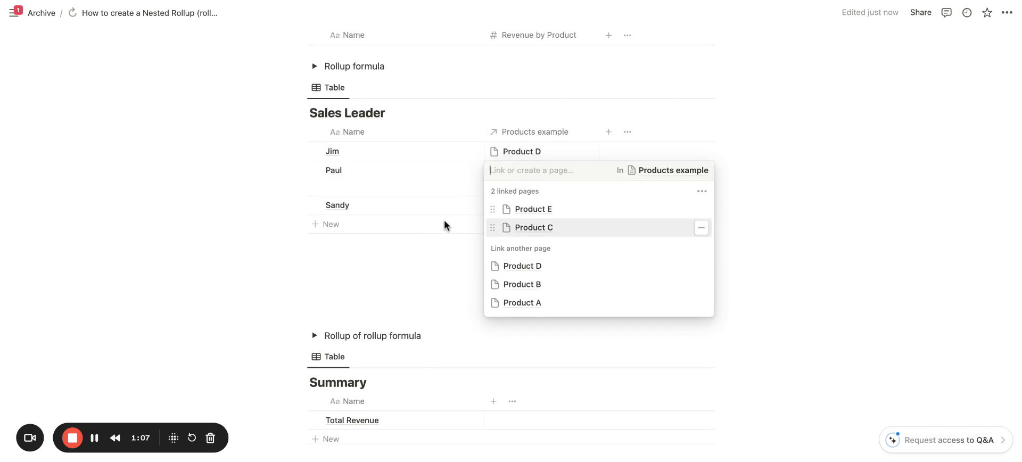
key(Escape)
Link Product A and Product B to the third sales leader in the Products example relation.
click(535, 207)
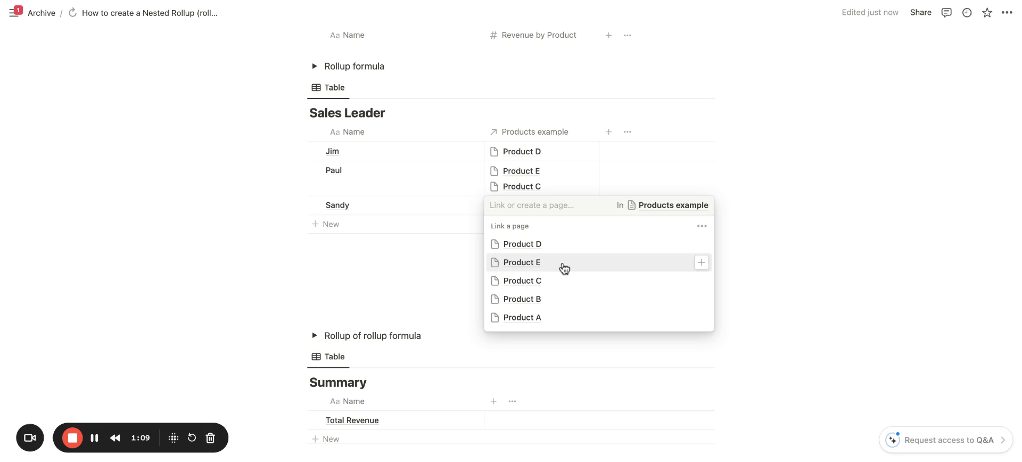
click(701, 318)
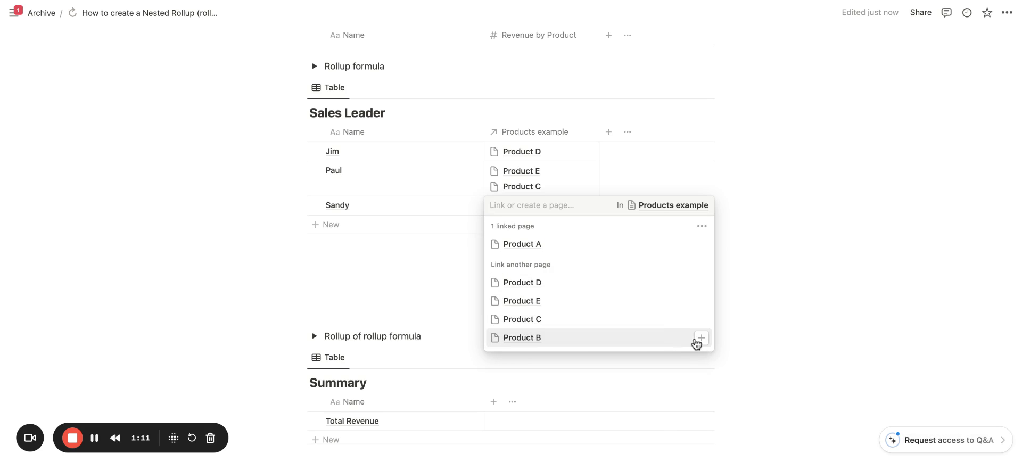
click(701, 339)
key(Escape)
Add a Rollup property to the Sales Leader table, using the Products example relation as its source.
scroll(431, 277, up, 1)
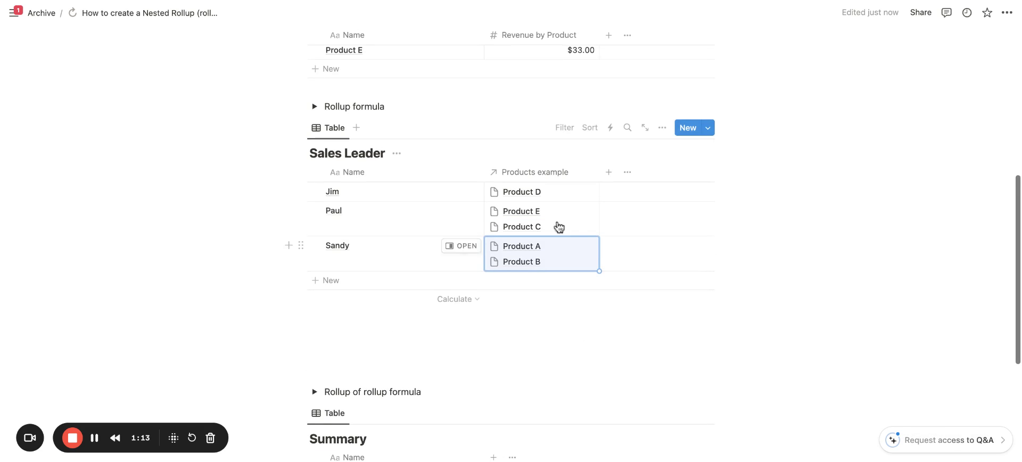
scroll(534, 180, up, 3)
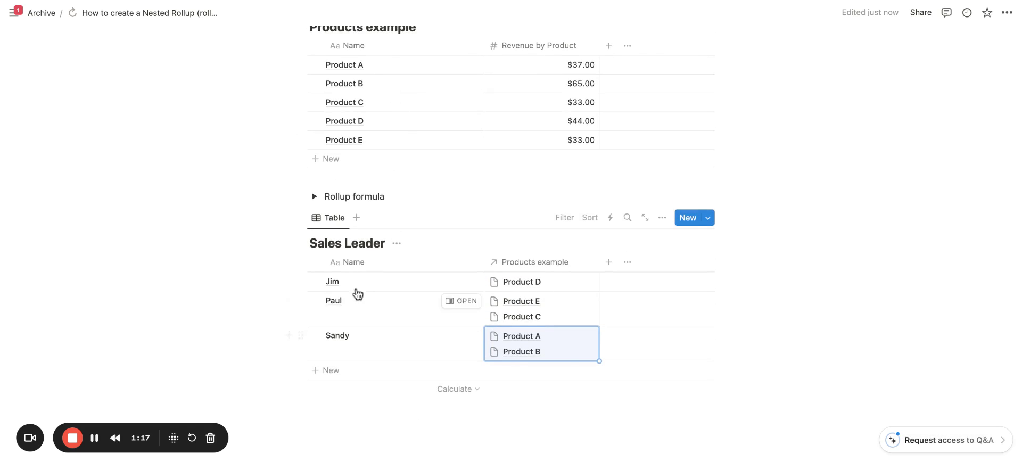
scroll(542, 350, up, 1)
click(609, 276)
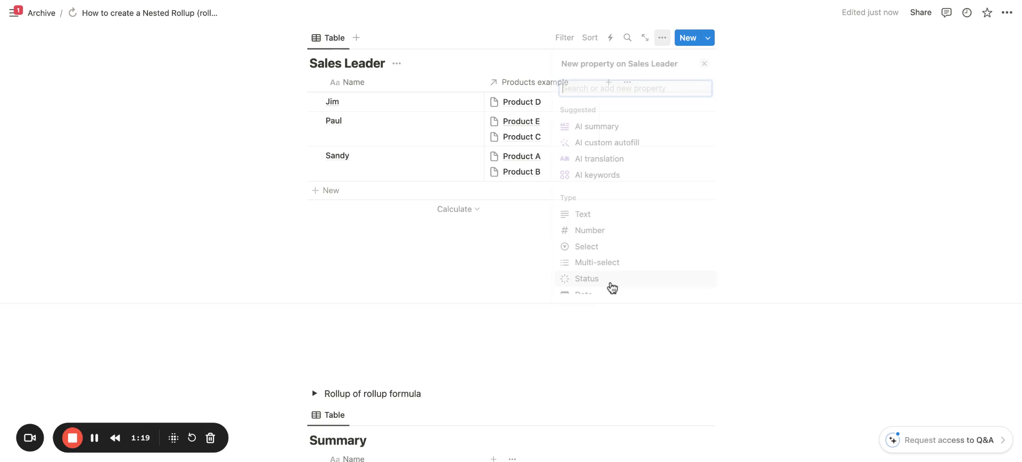
text(roll)
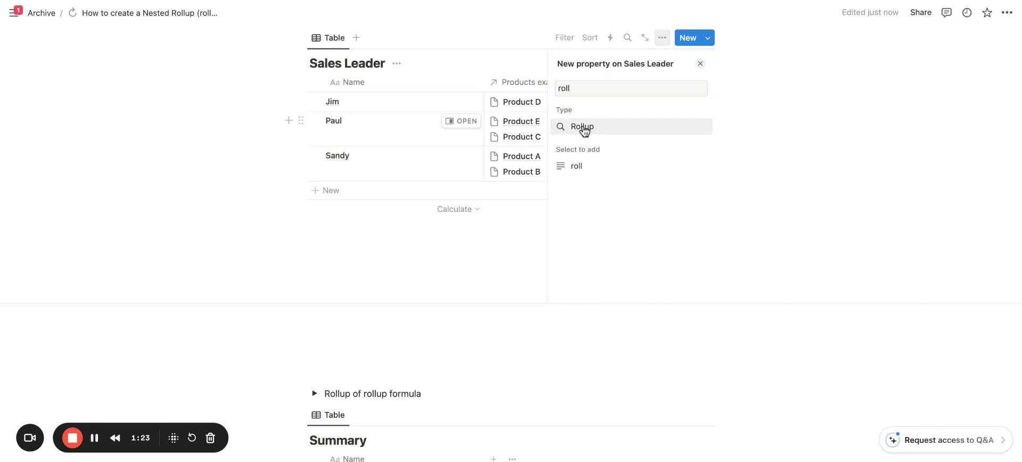
click(584, 129)
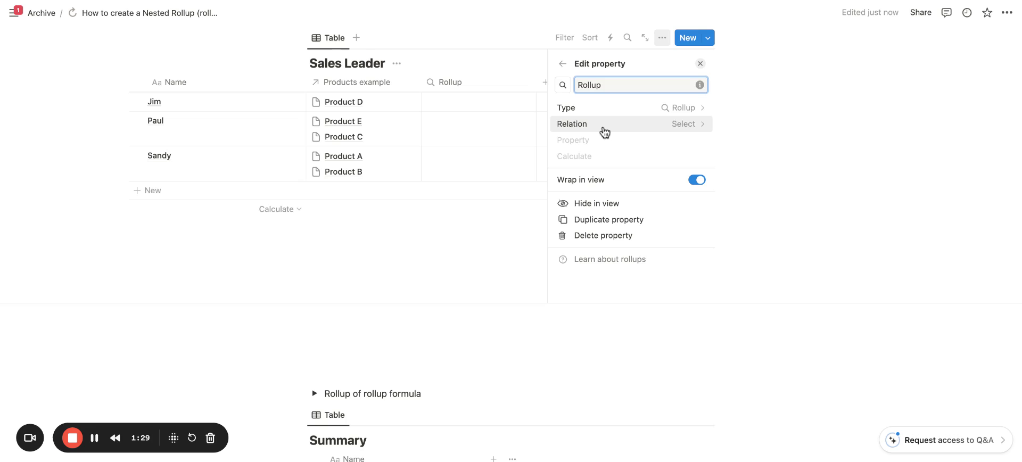
click(604, 129)
click(599, 146)
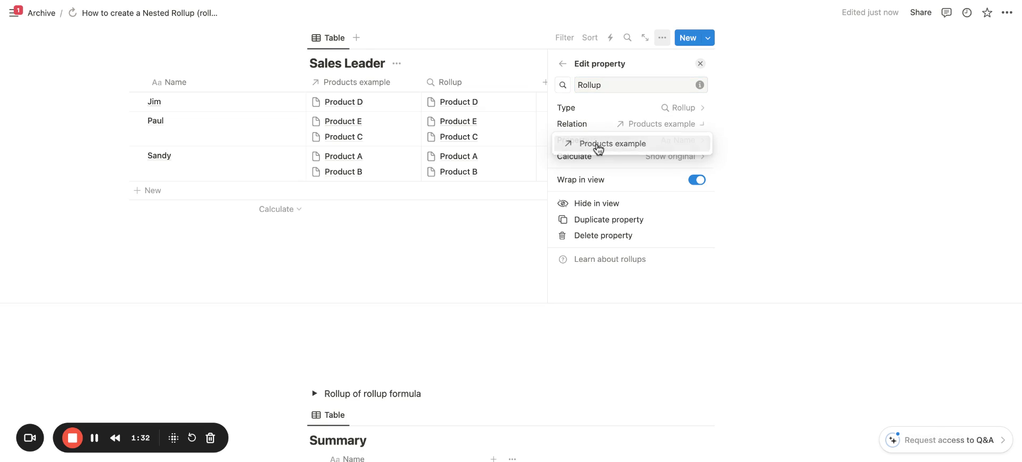
Set the Rollup to use the Revenue by Product property with the Sum calculation.
click(660, 142)
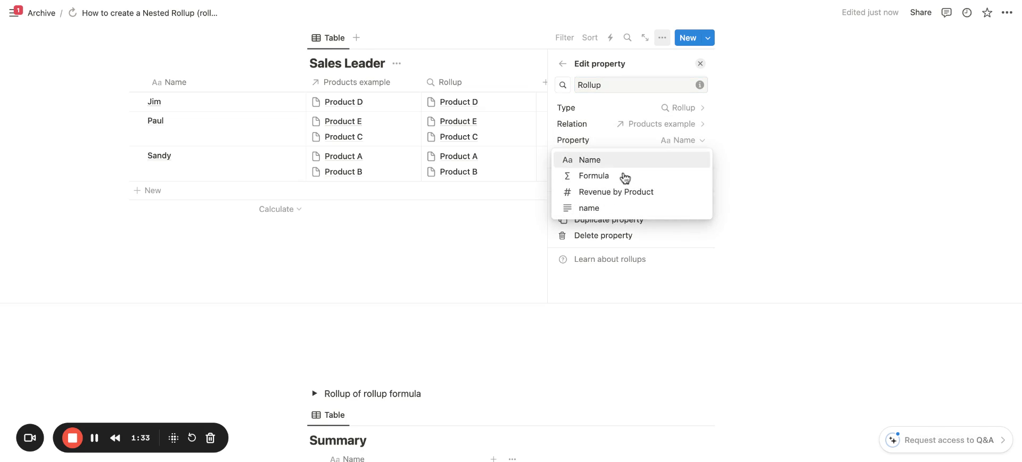
click(585, 160)
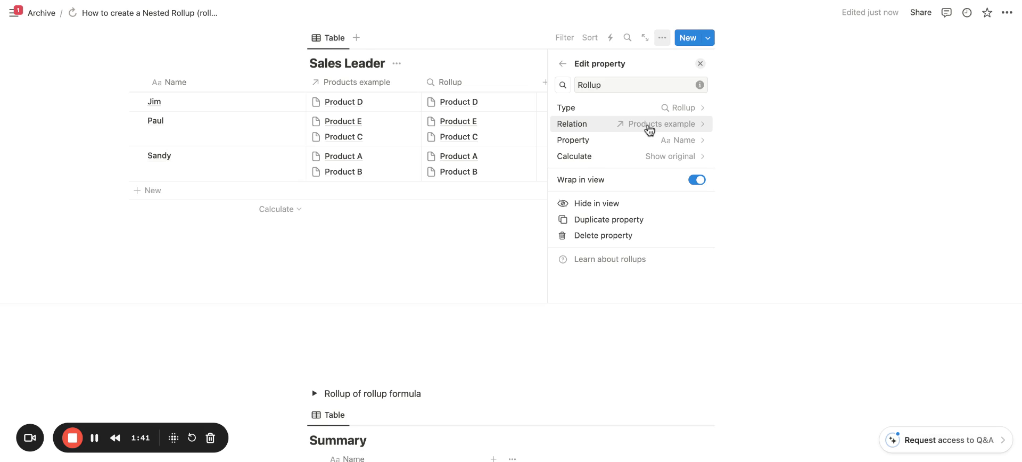
click(658, 140)
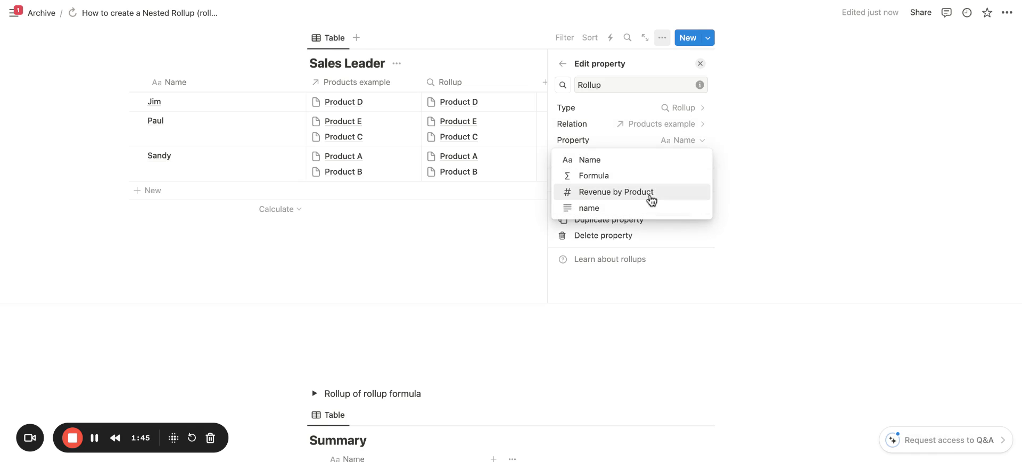
click(650, 193)
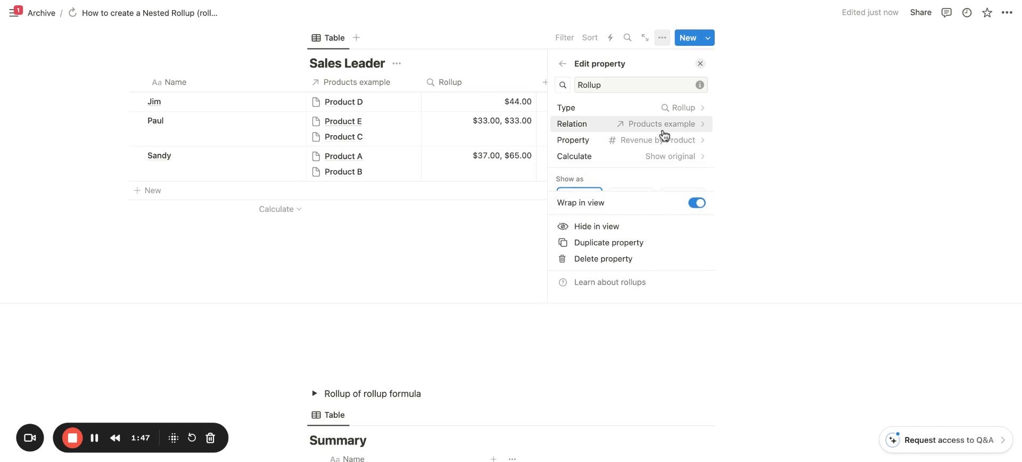
scroll(661, 134, down, 1)
click(695, 130)
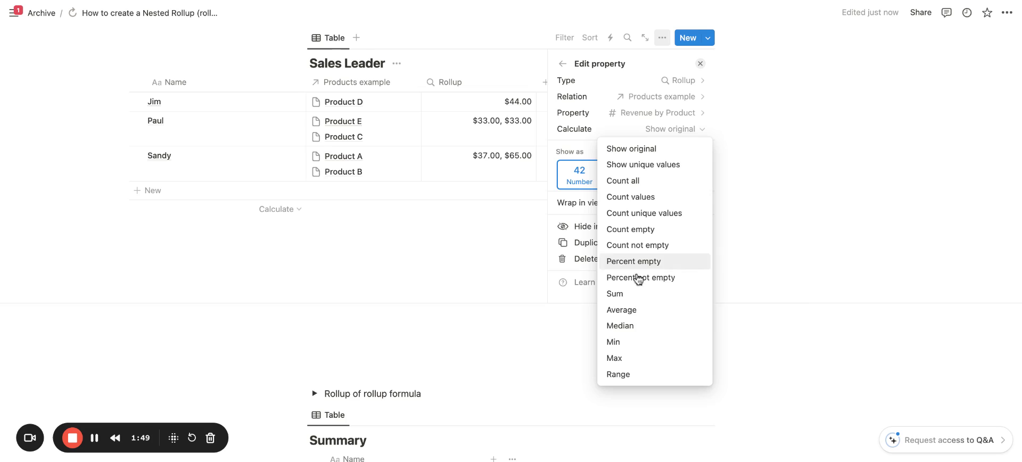
click(619, 293)
click(701, 63)
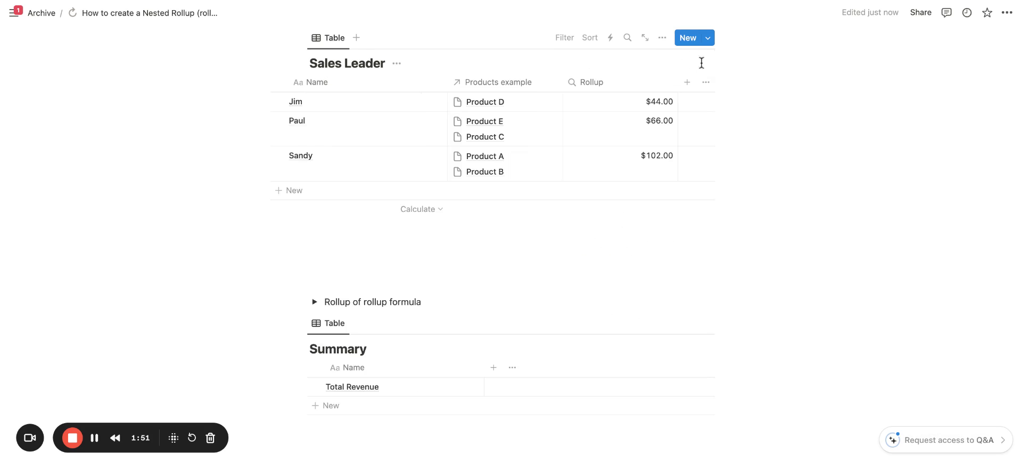
Compare the Sales Leader rollup amounts with the linked products' revenues, and examine the Summary table's Total Revenue row.
scroll(566, 216, up, 5)
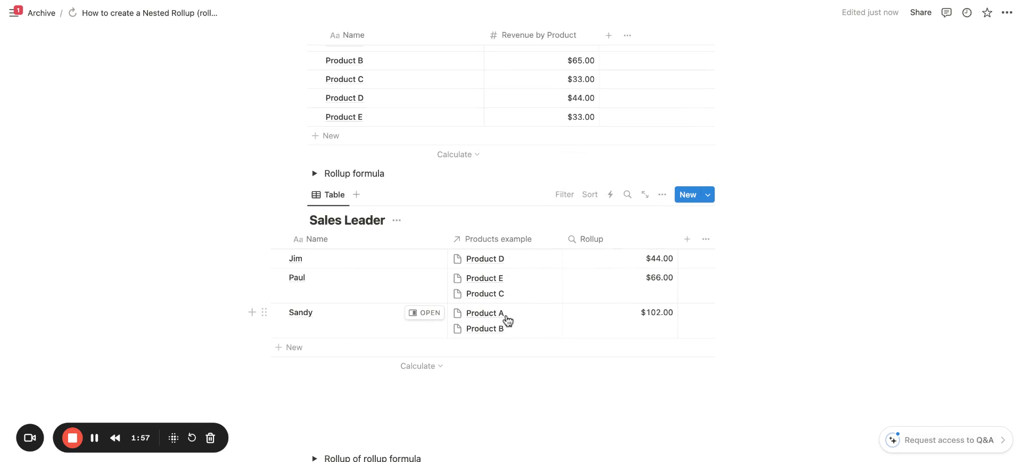
scroll(545, 336, up, 2)
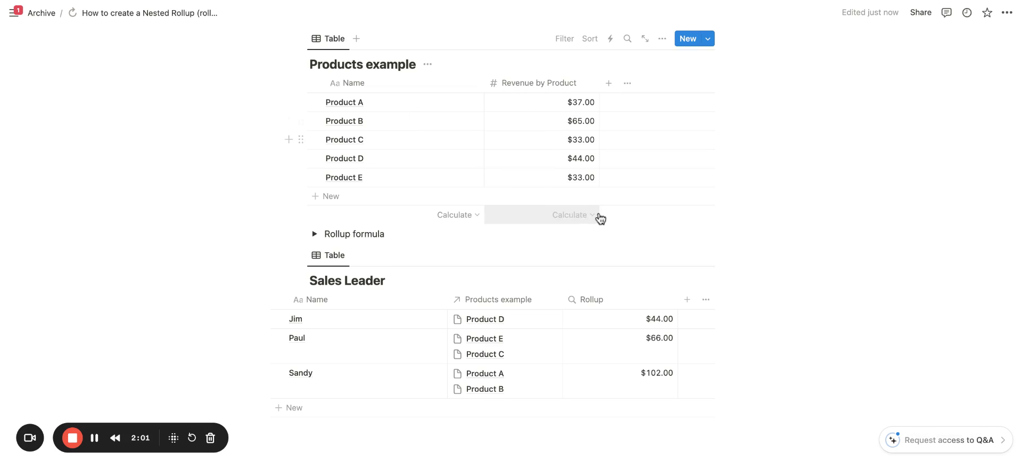
scroll(673, 410, down, 1)
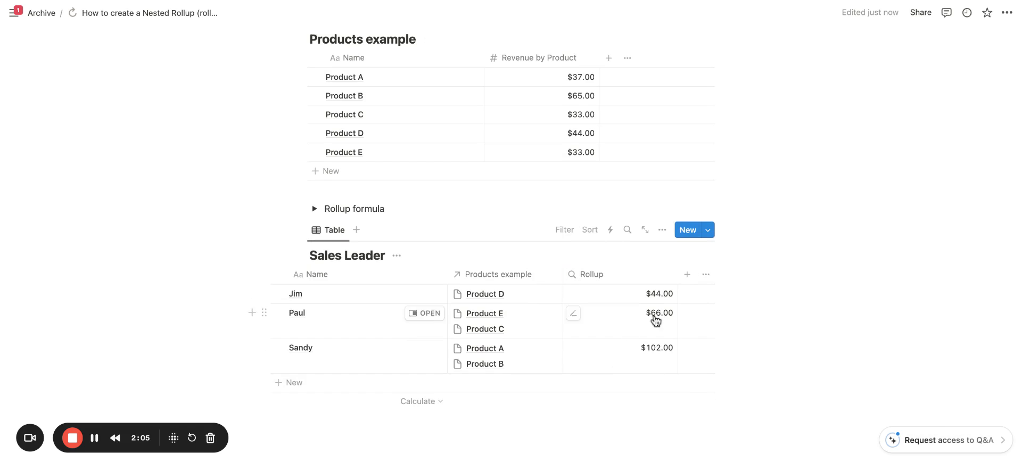
scroll(607, 347, down, 10)
scroll(510, 235, up, 3)
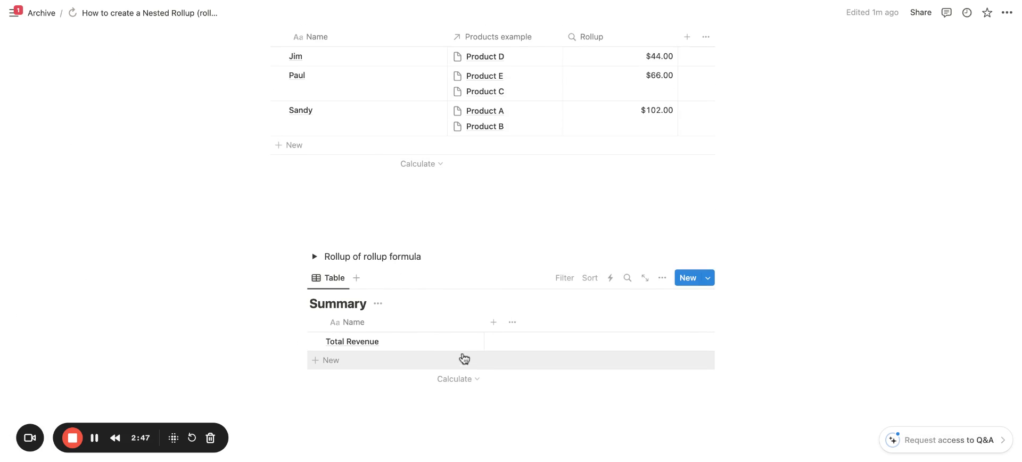
scroll(453, 360, up, 2)
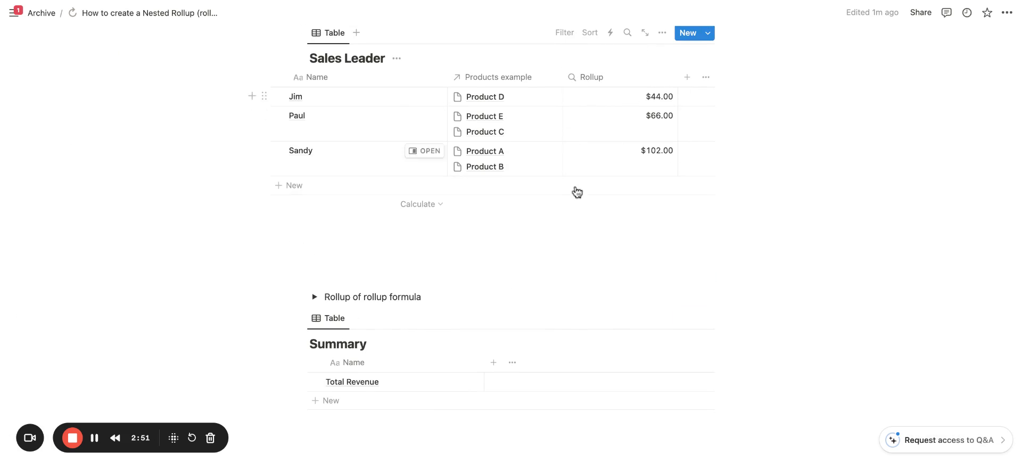
scroll(536, 328, down, 2)
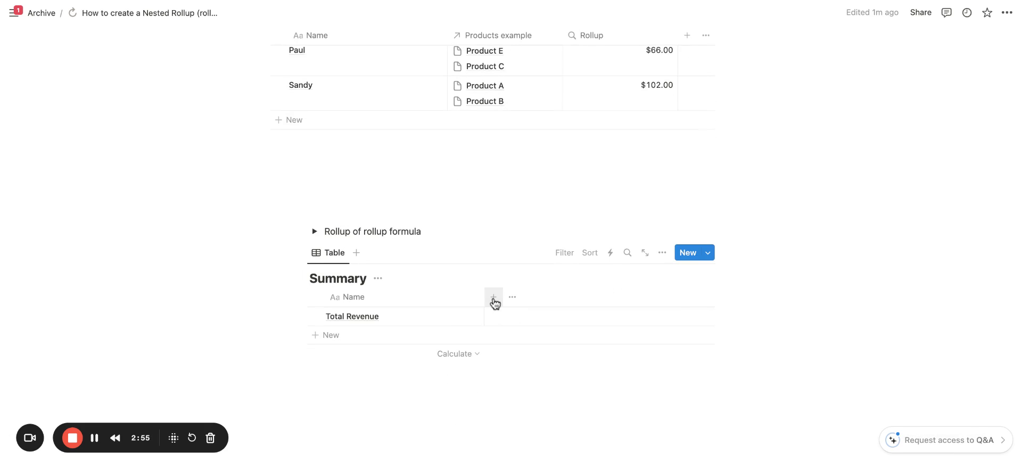
Add a Relation property to the Summary table that relates it to the Sales Leader database.
click(494, 302)
text(rel)
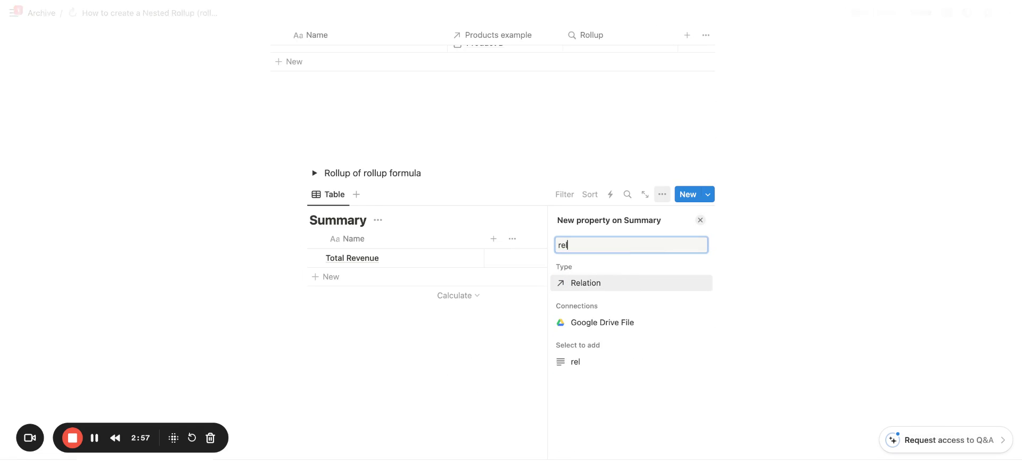
click(586, 290)
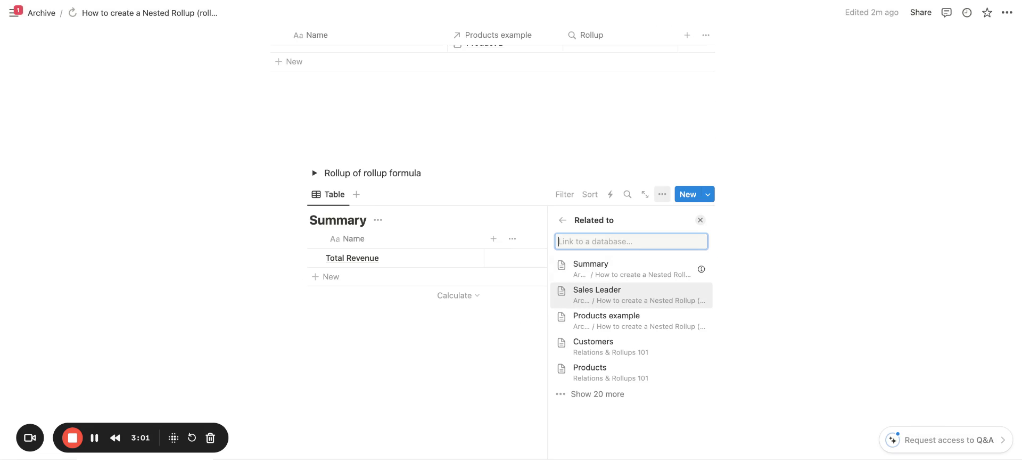
click(599, 299)
click(654, 317)
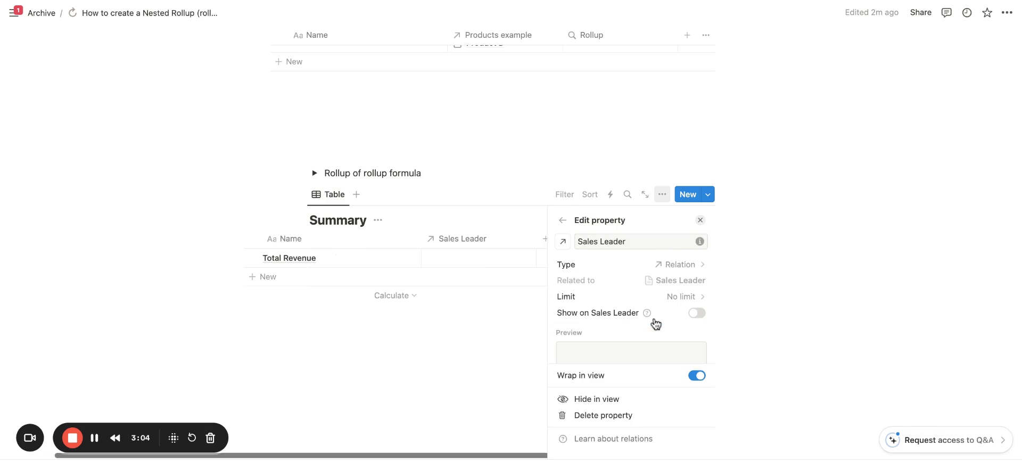
click(700, 220)
Link all three sales leaders to the Total Revenue row in the Sales Leader relation.
click(557, 282)
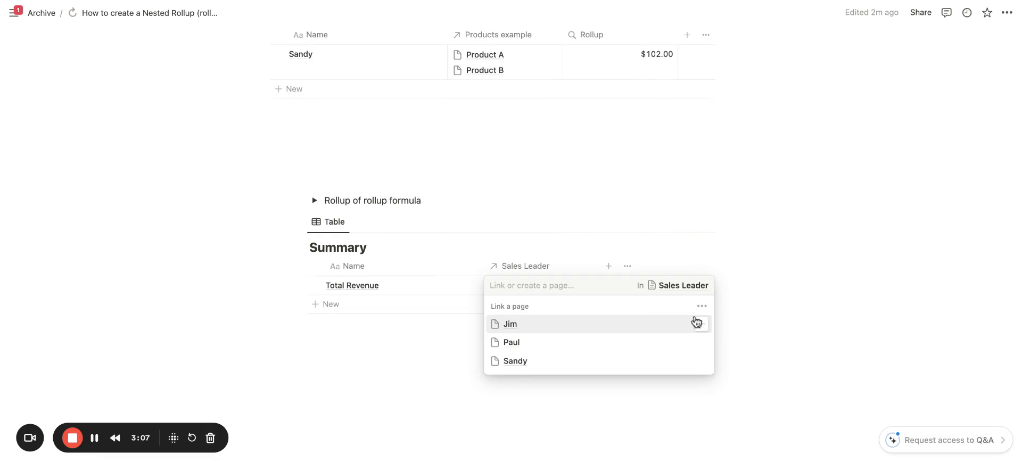
click(698, 323)
click(701, 364)
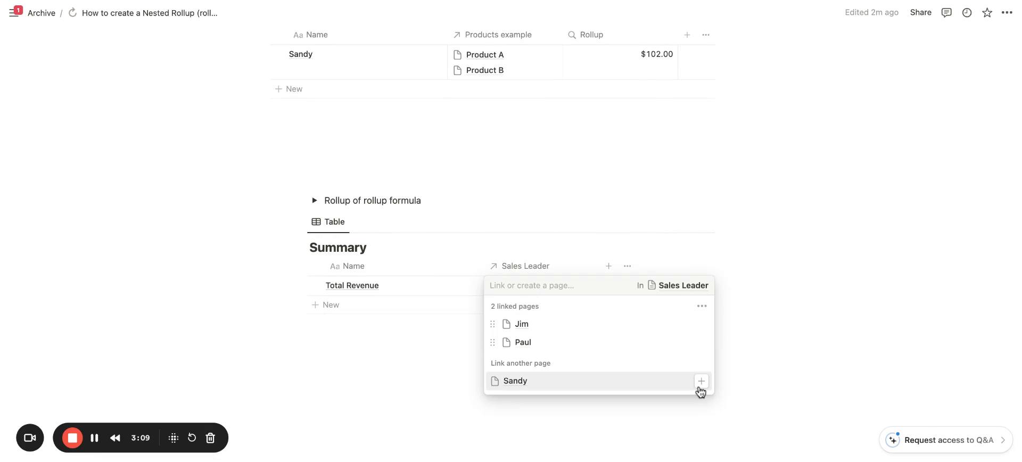
click(699, 386)
click(415, 369)
Try to add a Rollup property to the Summary table through the Sales Leader relation, checking which properties it can roll up.
click(608, 266)
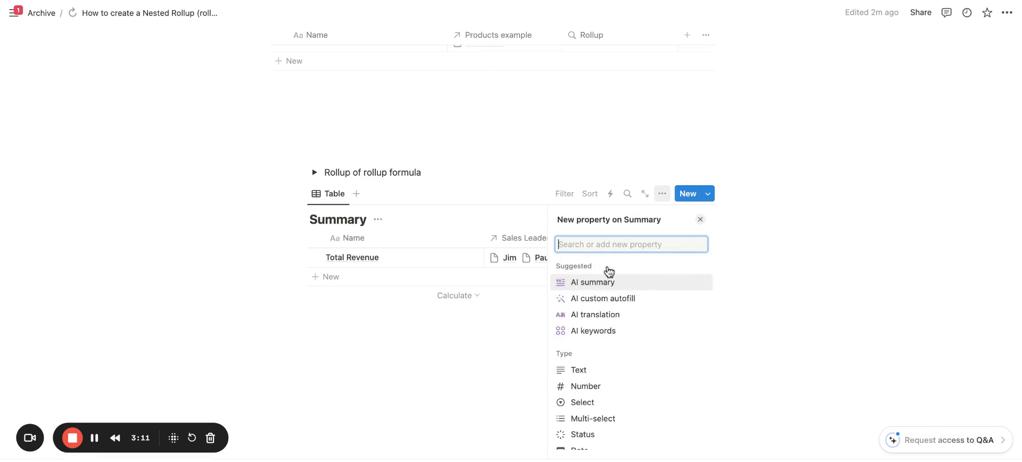
text(roll)
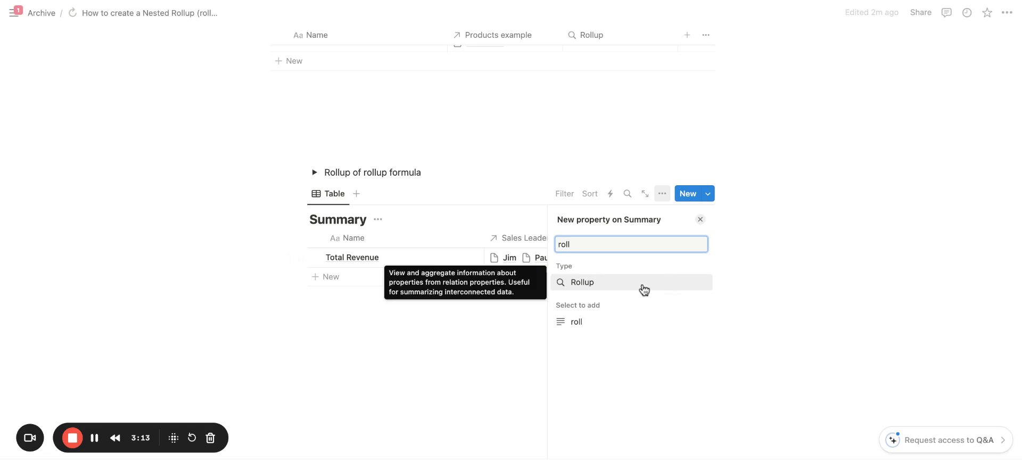
click(643, 287)
click(659, 281)
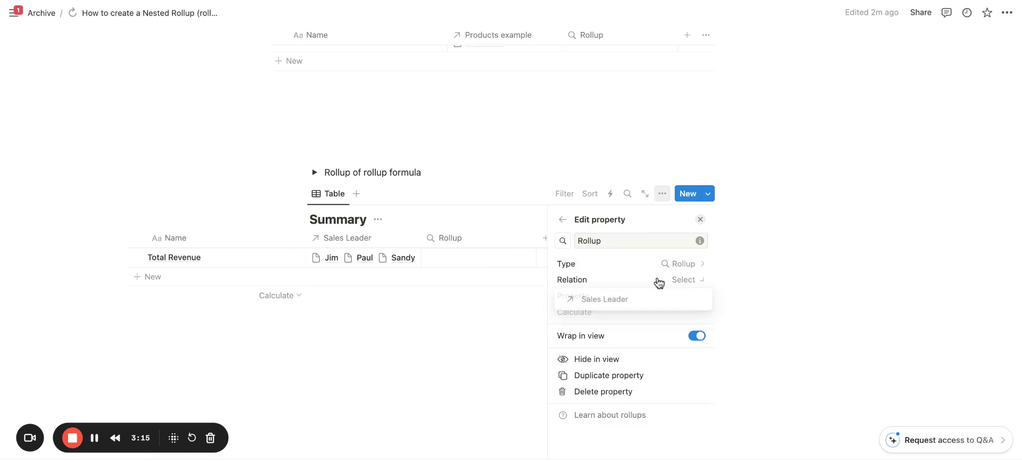
click(595, 303)
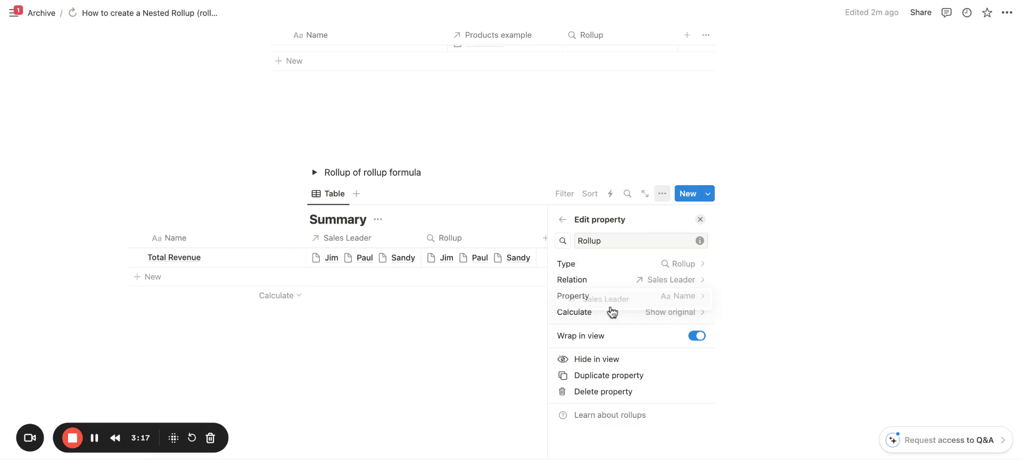
click(588, 296)
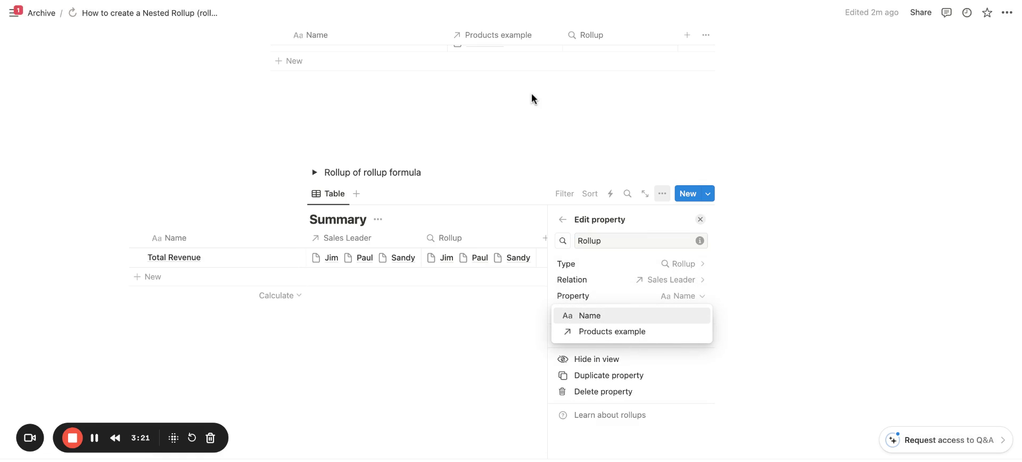
click(541, 126)
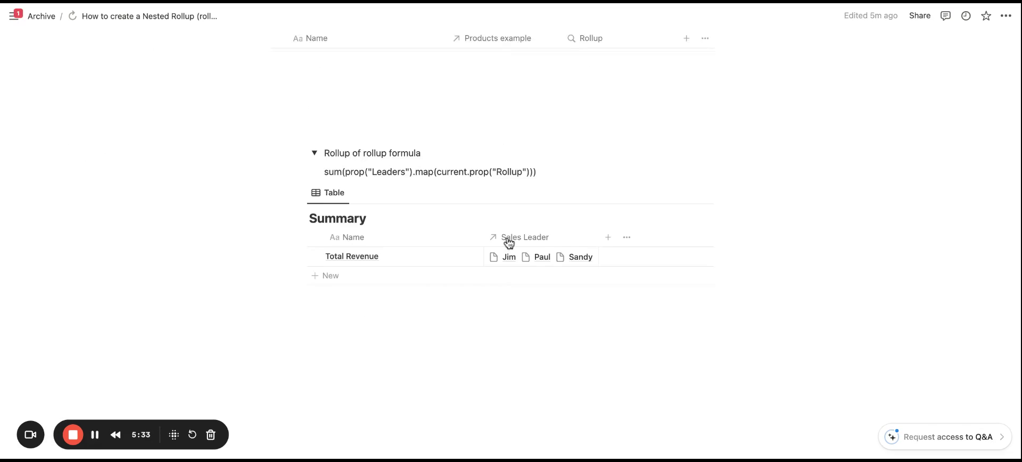
Collapse the Rollup of rollup formula note and add a Formula property to the Summary table.
scroll(506, 242, up, 3)
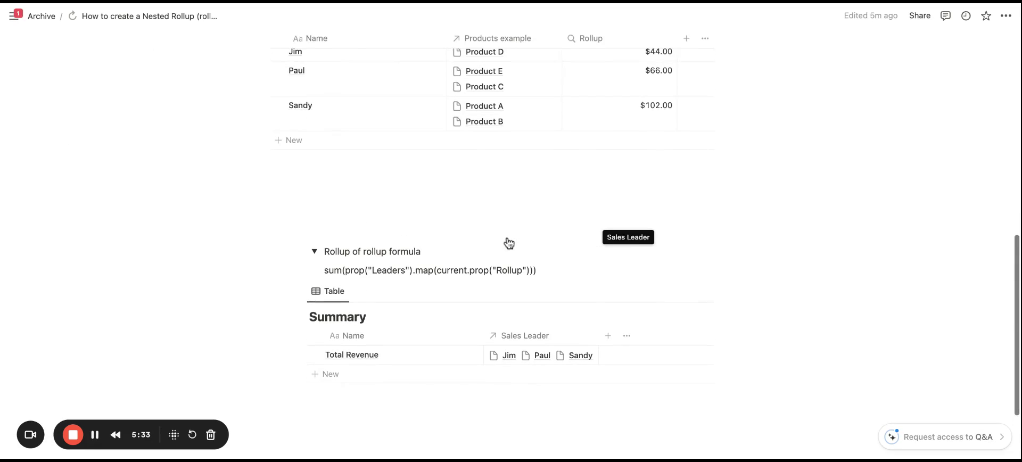
click(315, 252)
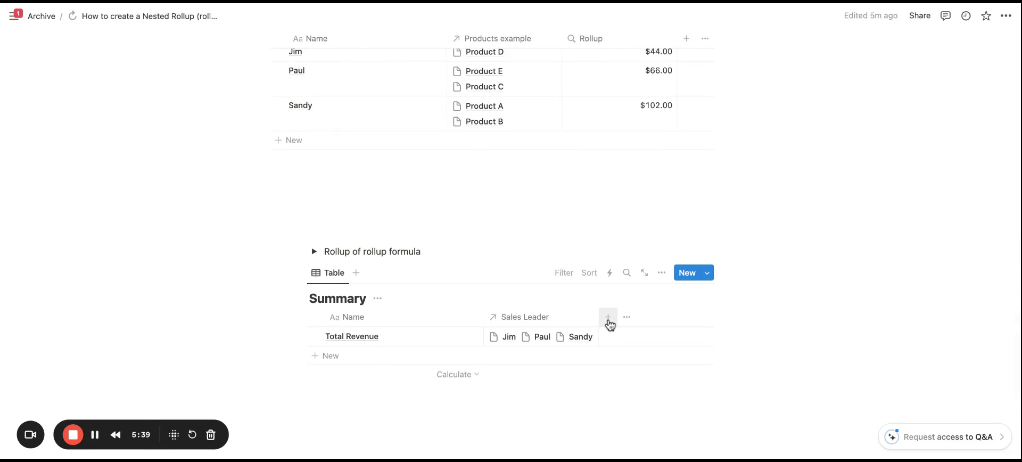
click(608, 318)
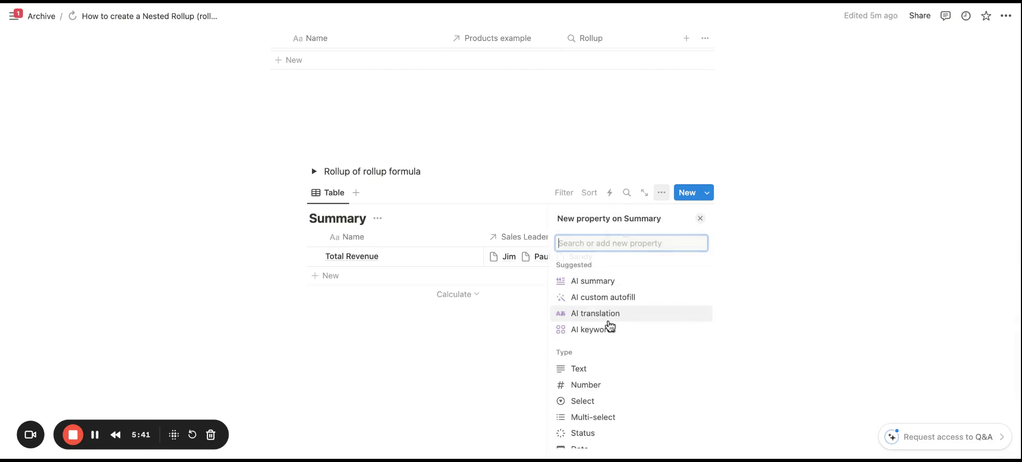
text(form)
click(618, 282)
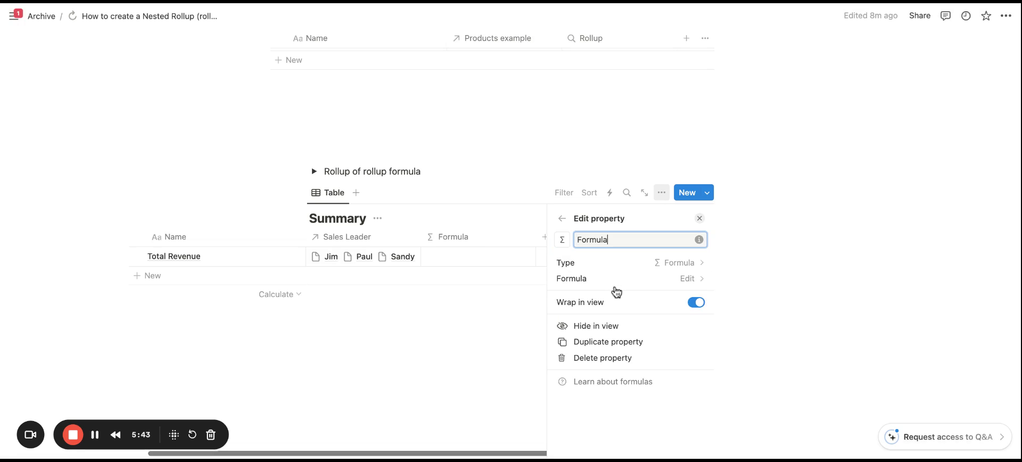
click(700, 219)
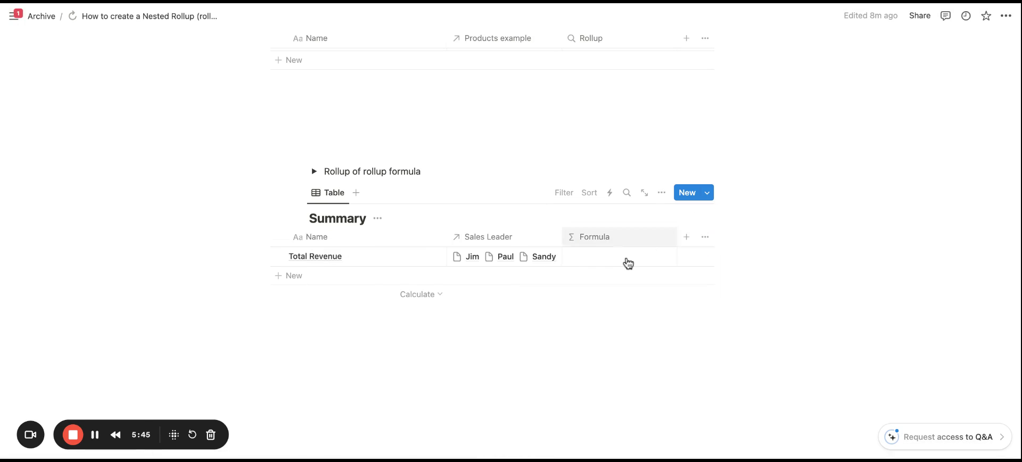
Start the Total Revenue row's formula with the sum() function and insert the Sales Leader property as its argument.
click(619, 265)
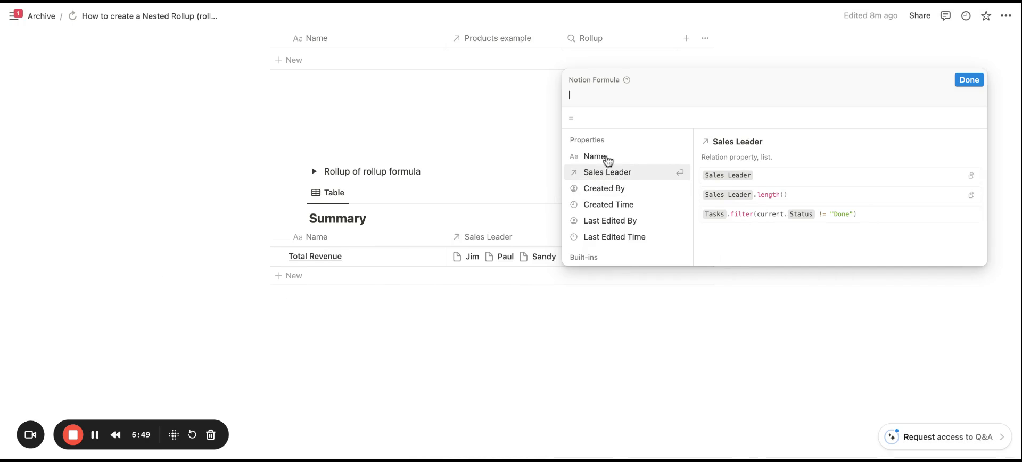
text(sum)
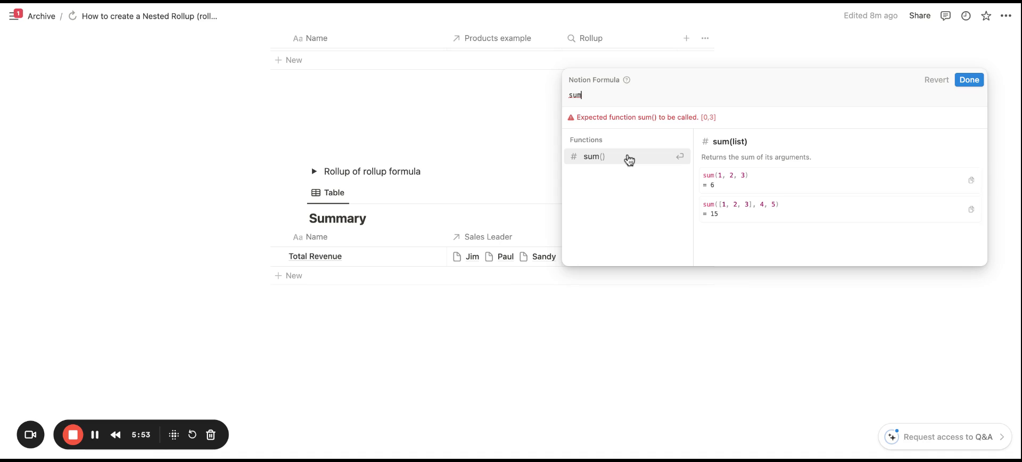
click(629, 160)
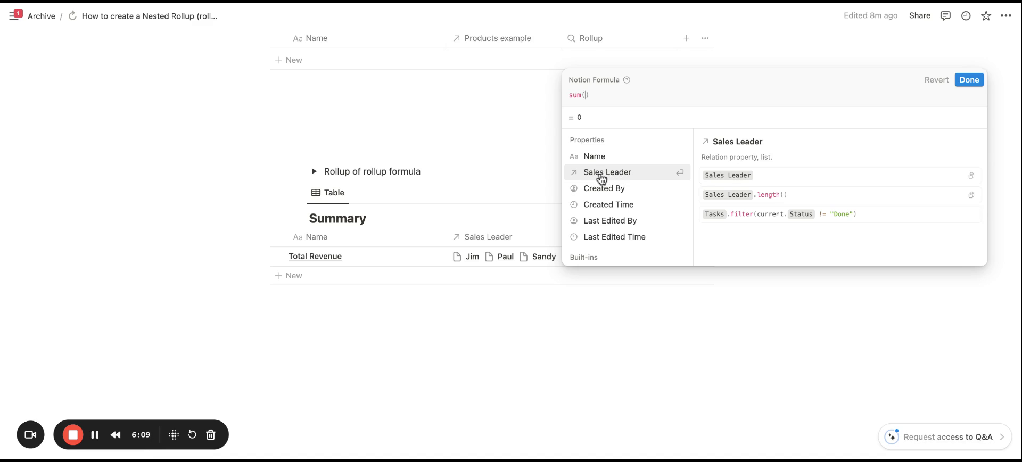
click(601, 178)
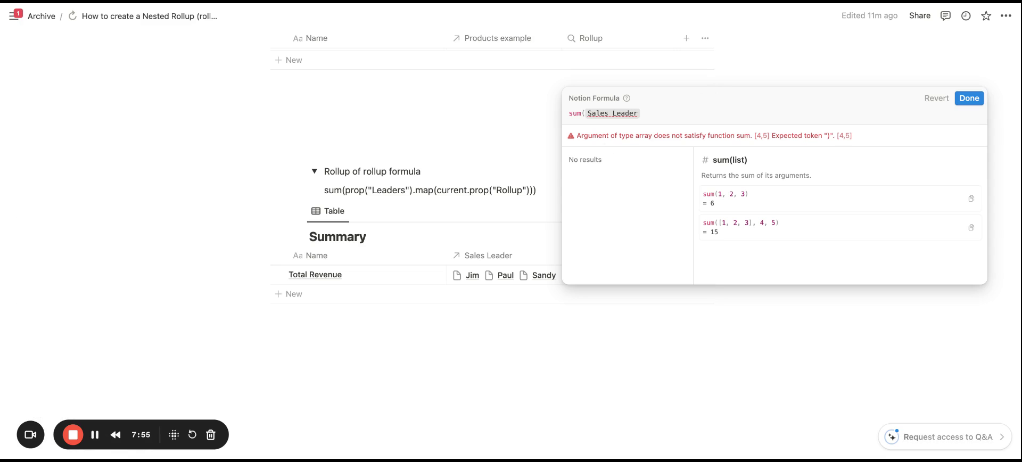
Complete the formula by appending .map(current.Rollup) to Sales Leader inside sum(), and save it.
text(.map)
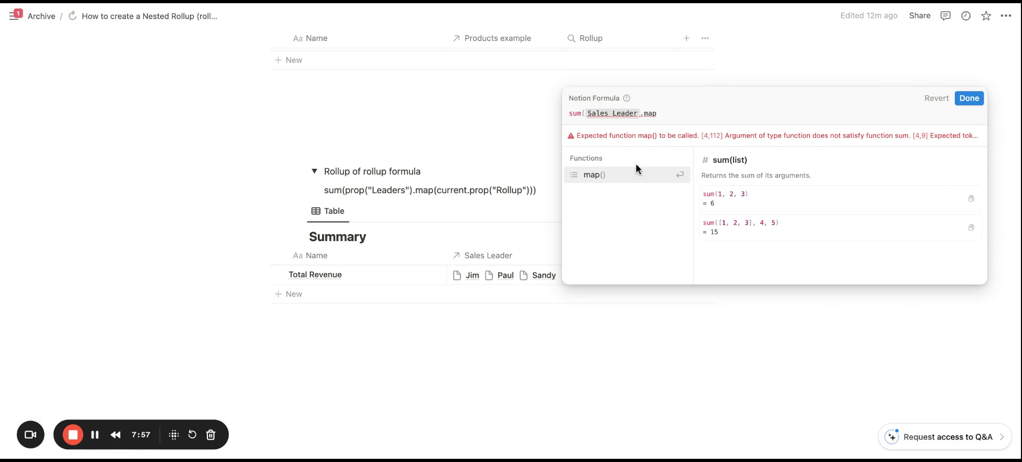
click(627, 176)
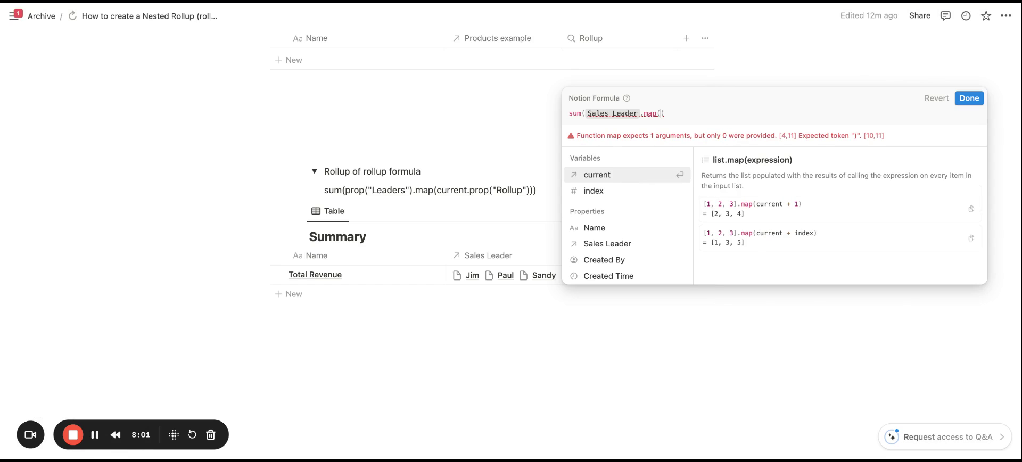
click(597, 179)
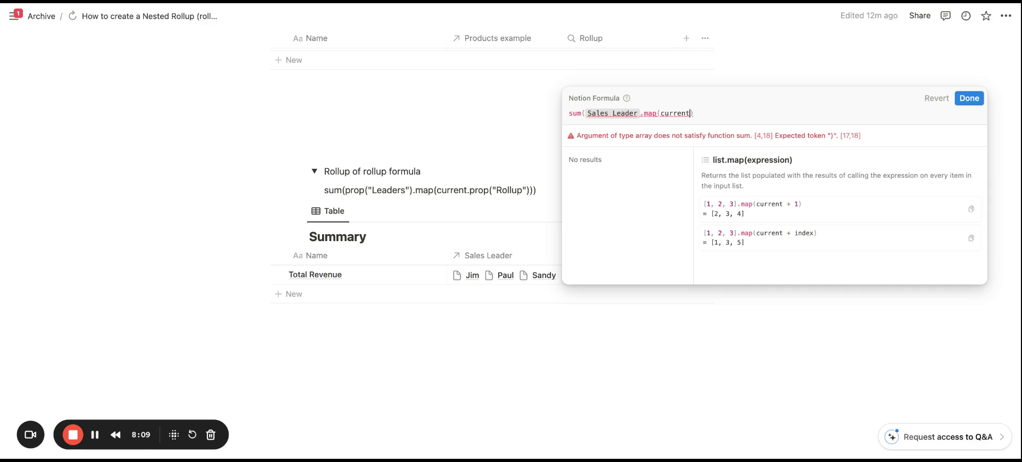
text(.)
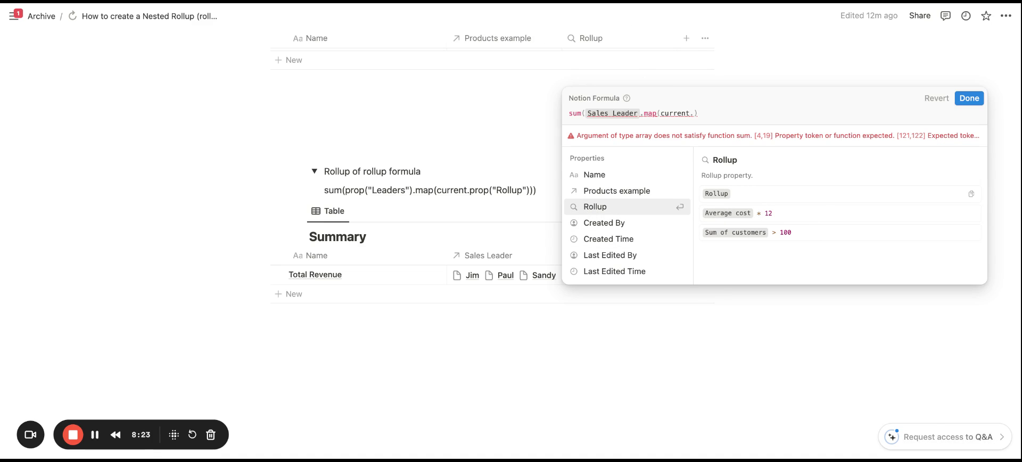
click(615, 208)
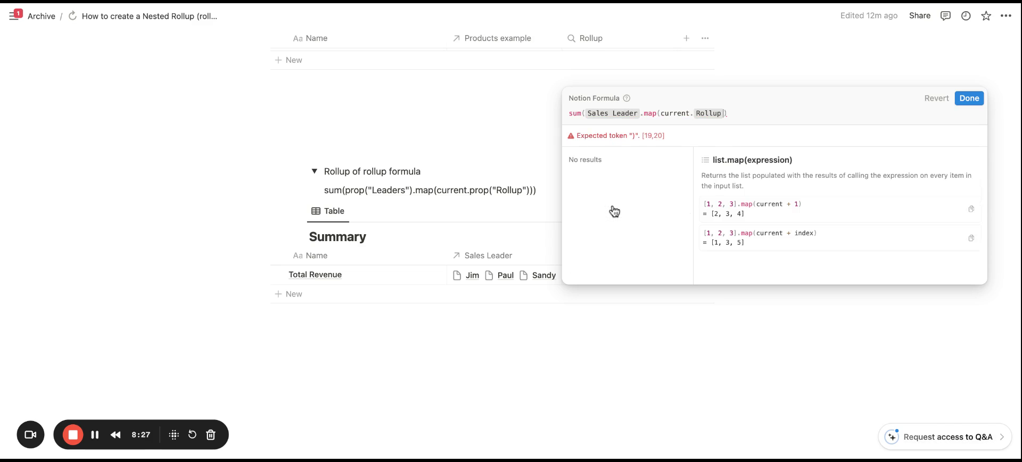
text())
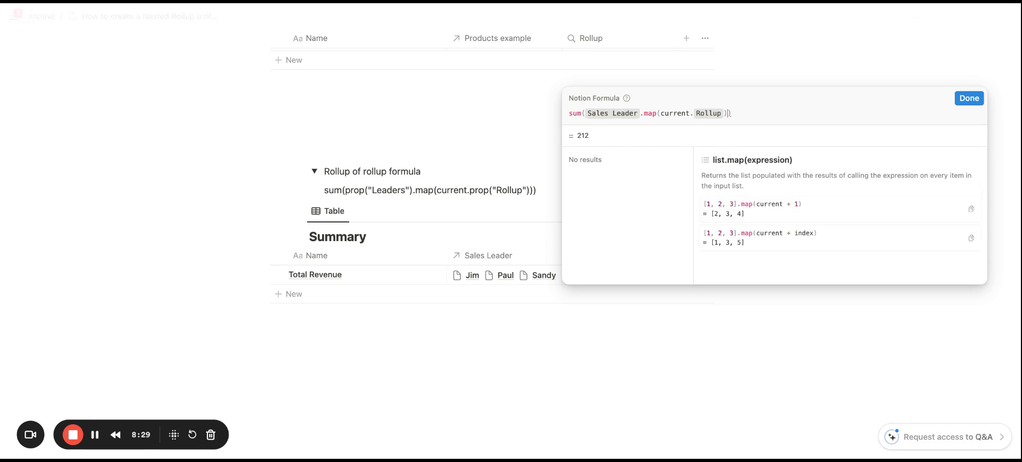
click(966, 98)
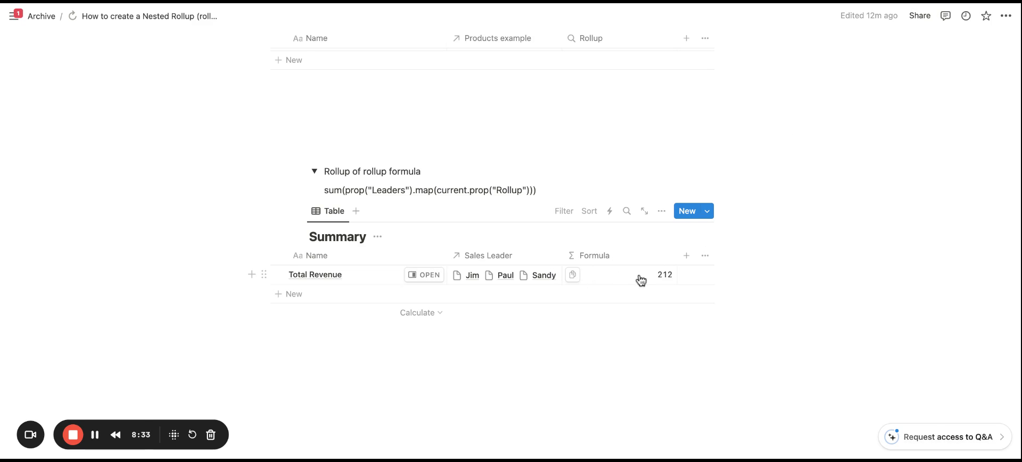
Compare the Summary formula's total with the Sales Leader rollup amounts, and examine the Rollup of rollup formula note.
scroll(636, 277, up, 3)
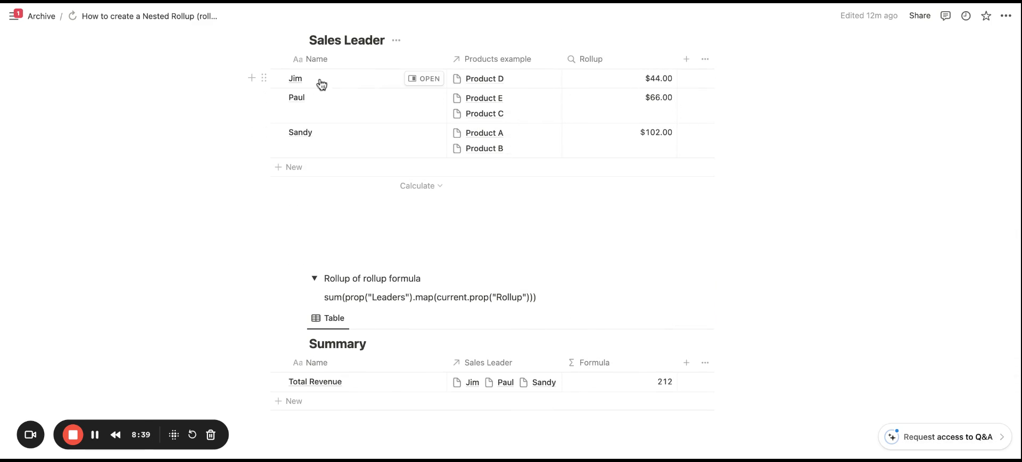
scroll(627, 157, down, 2)
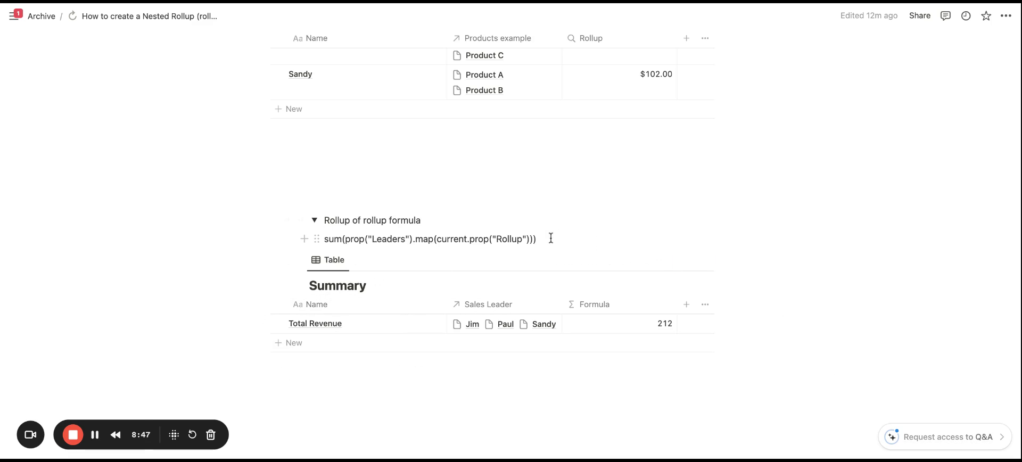
drag(537, 239, 324, 220)
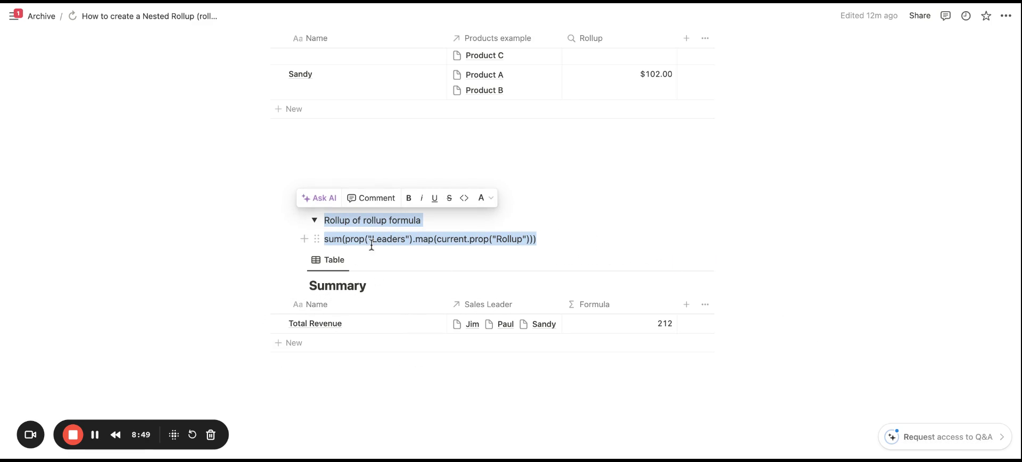
click(328, 239)
Expand the Rollup formula note above the Sales Leader table, collapse its Map explanation, and examine the product revenue formula.
scroll(332, 242, up, 10)
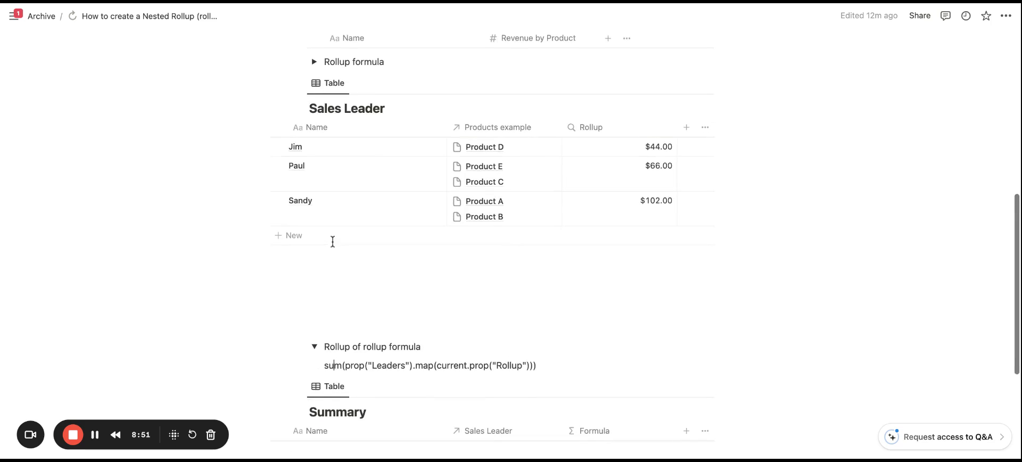
scroll(333, 242, down, 2)
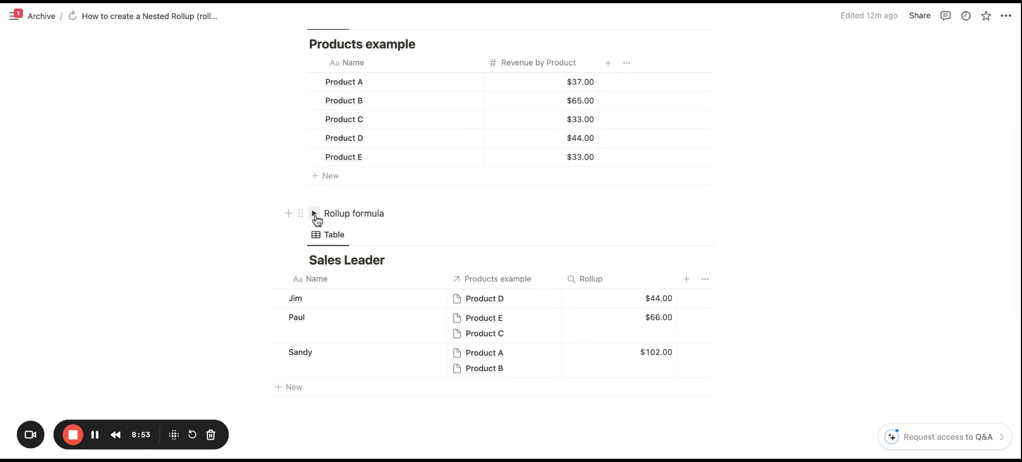
click(315, 215)
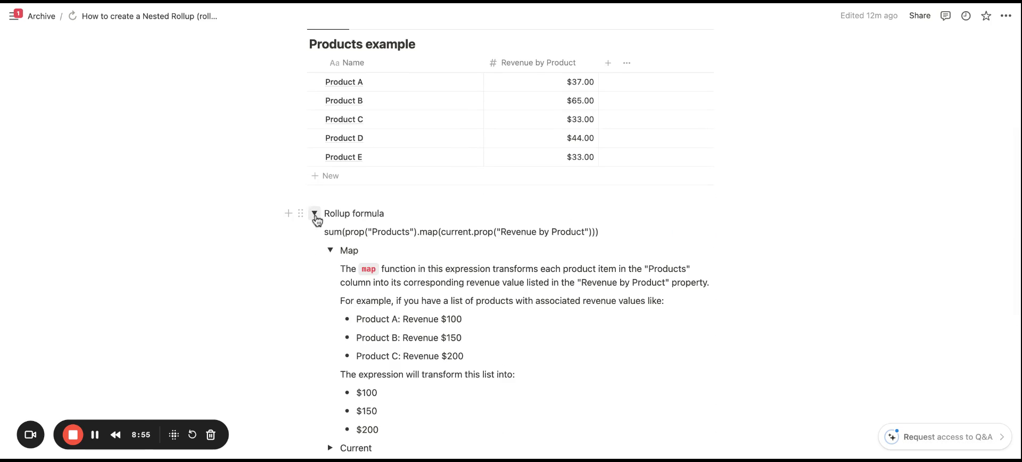
click(330, 250)
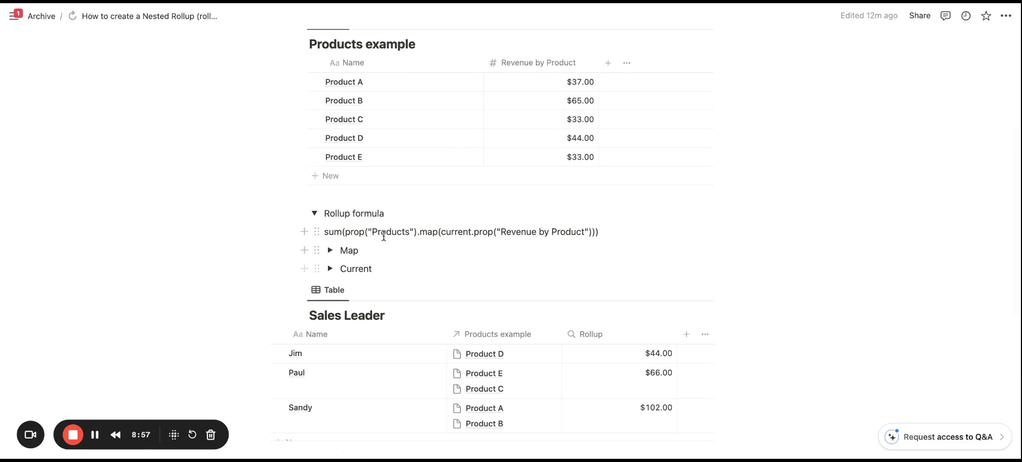
triple_click(333, 232)
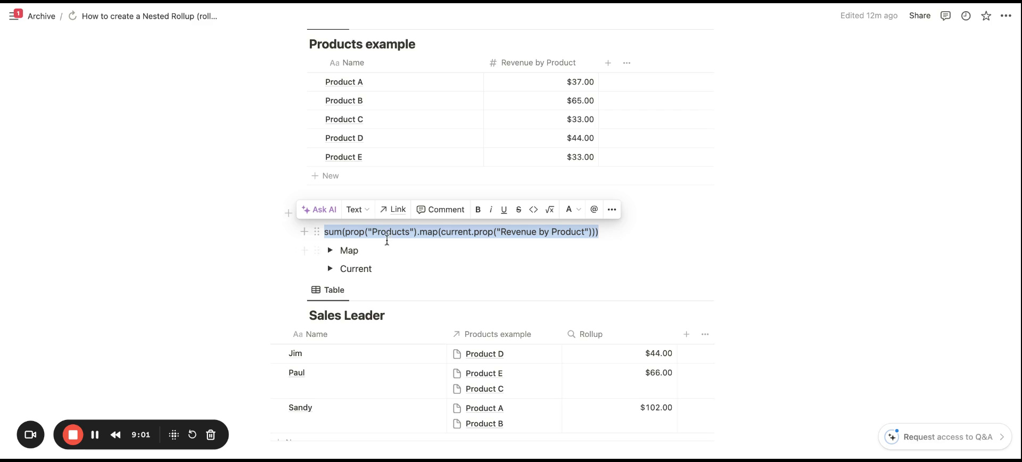
Examine the full Rollup formula text above the Sales Leader table, including its Products property reference and map part.
click(372, 233)
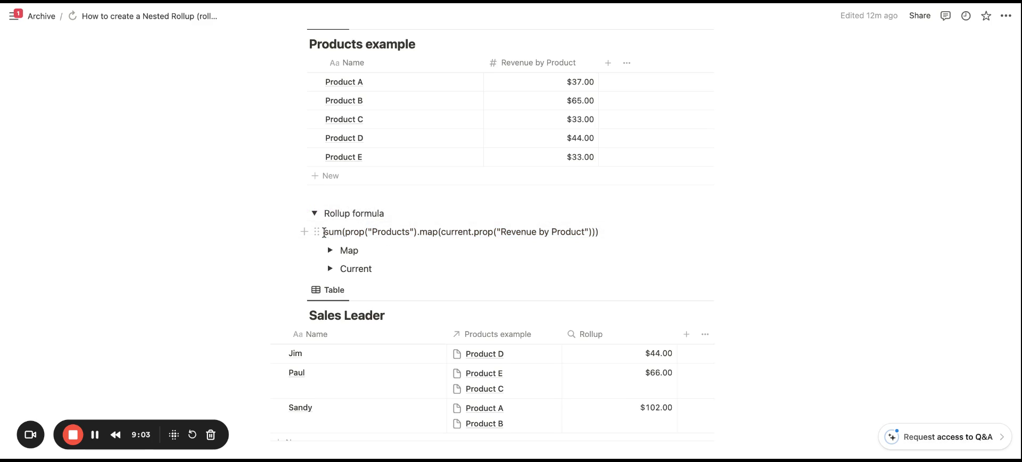
drag(324, 233, 616, 230)
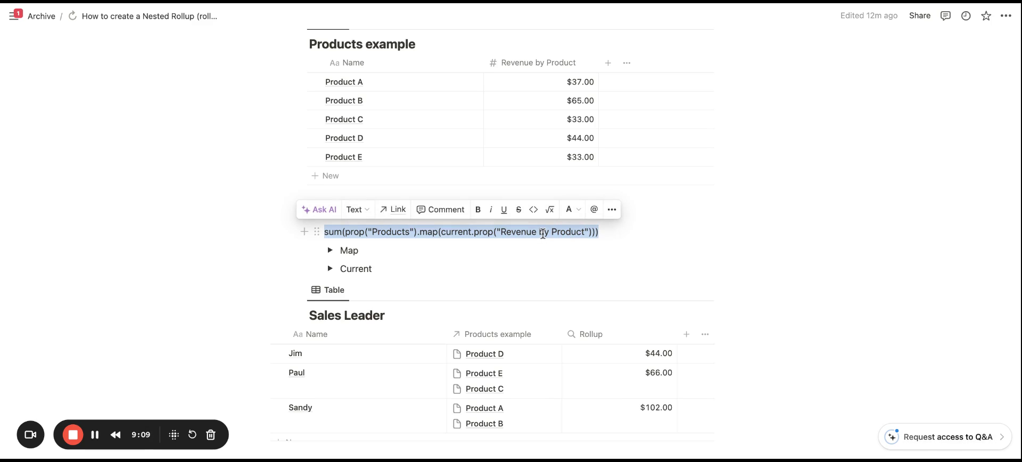
click(542, 234)
drag(411, 233, 374, 235)
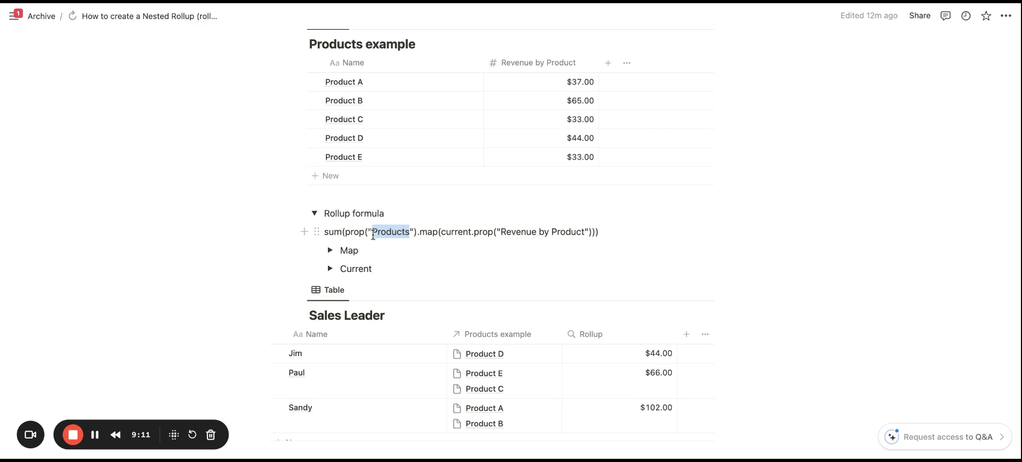
click(424, 233)
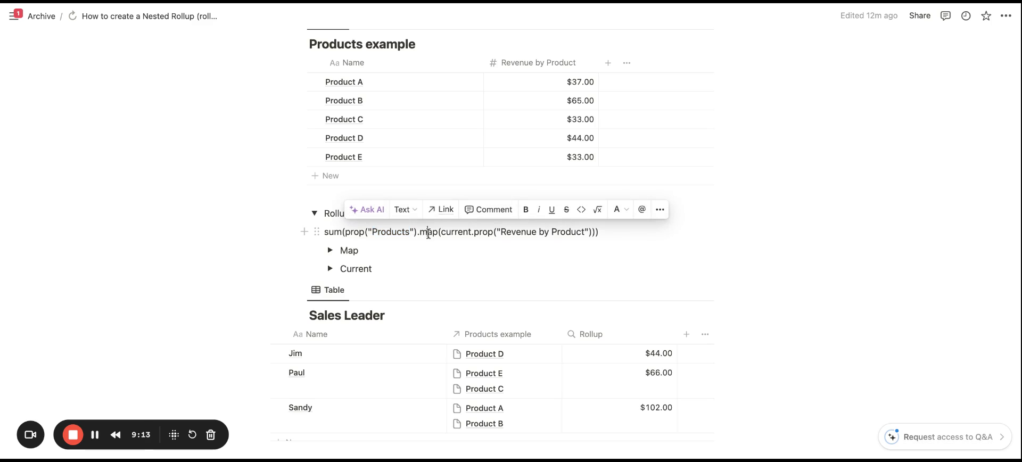
Examine the Rollup of rollup formula above the Summary table, and review the Sales Leader and Products example tables.
scroll(427, 233, down, 5)
scroll(428, 234, down, 5)
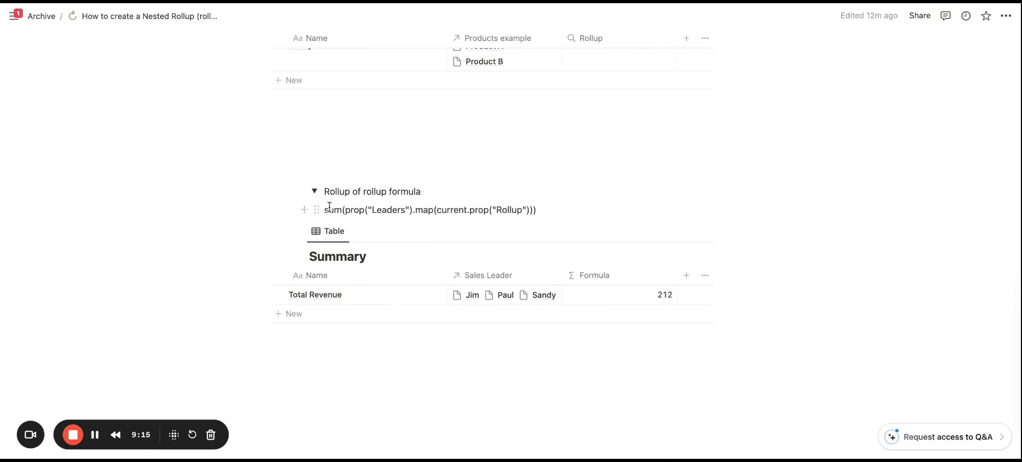
drag(325, 209, 552, 209)
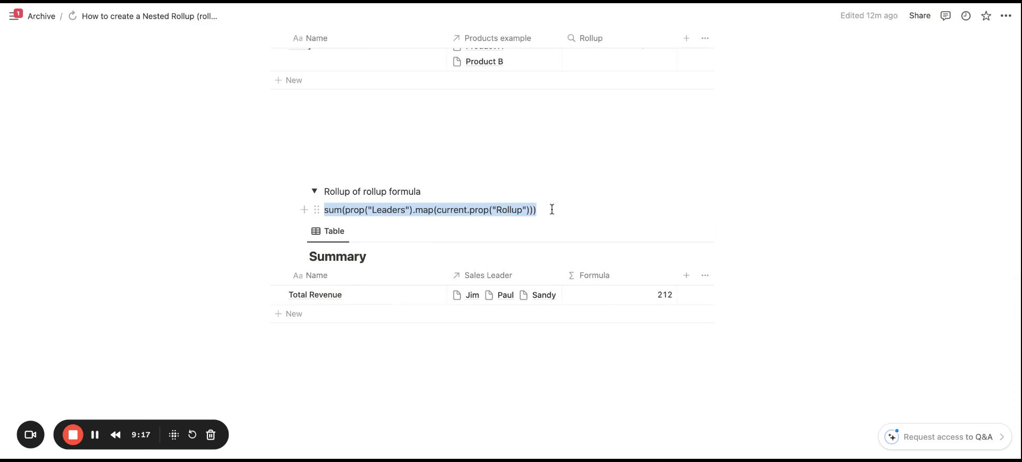
scroll(493, 207, up, 10)
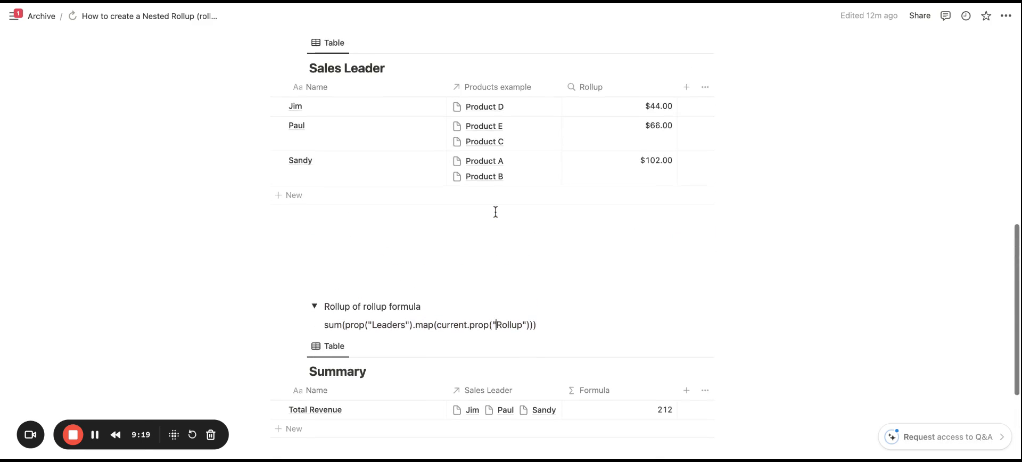
scroll(495, 212, up, 5)
scroll(510, 240, down, 3)
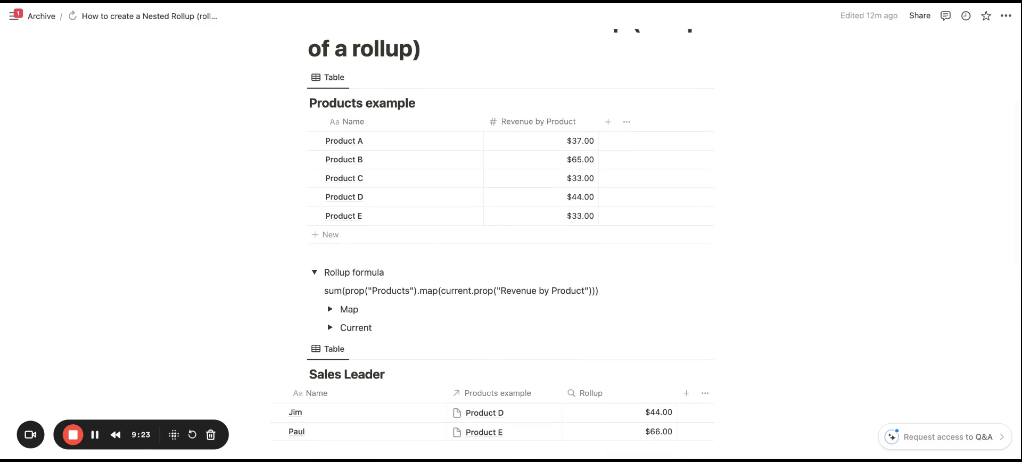
scroll(442, 240, up, 3)
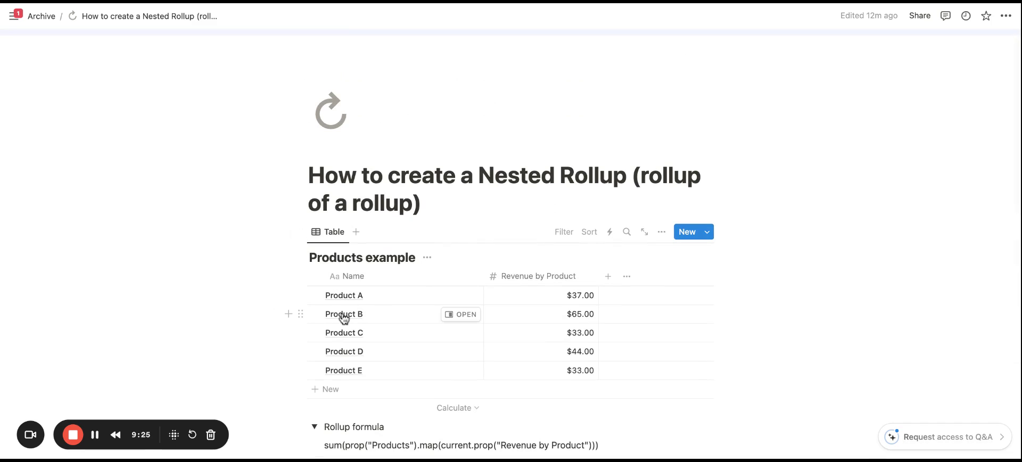